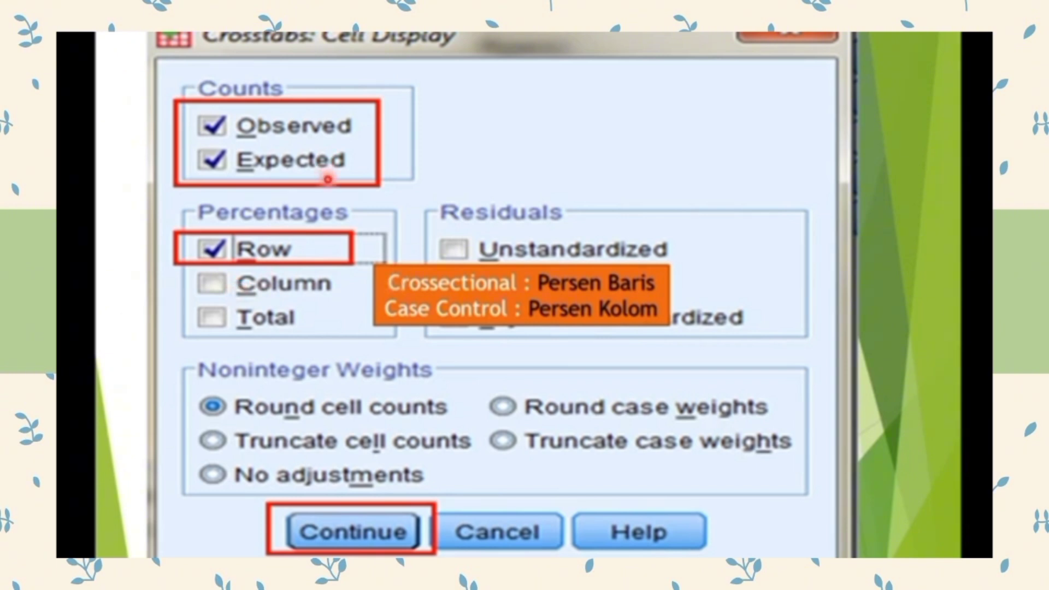
key("Right")
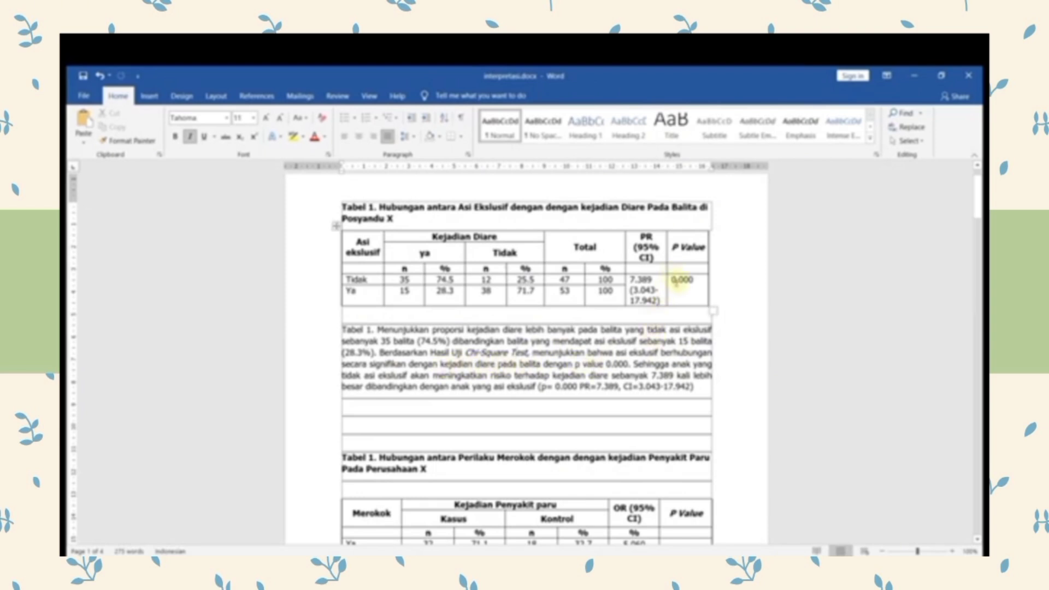
Review the p value, PR and confidence interval in the diarrhea table and its interpretation paragraph.
left_click_drag(672, 280, 696, 283)
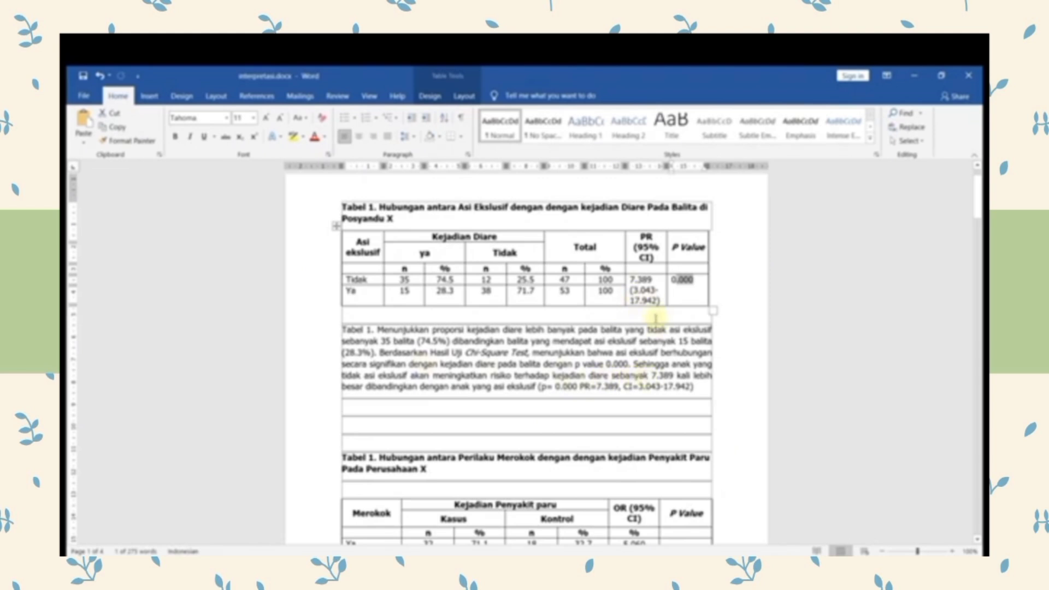
left_click_drag(631, 276, 648, 279)
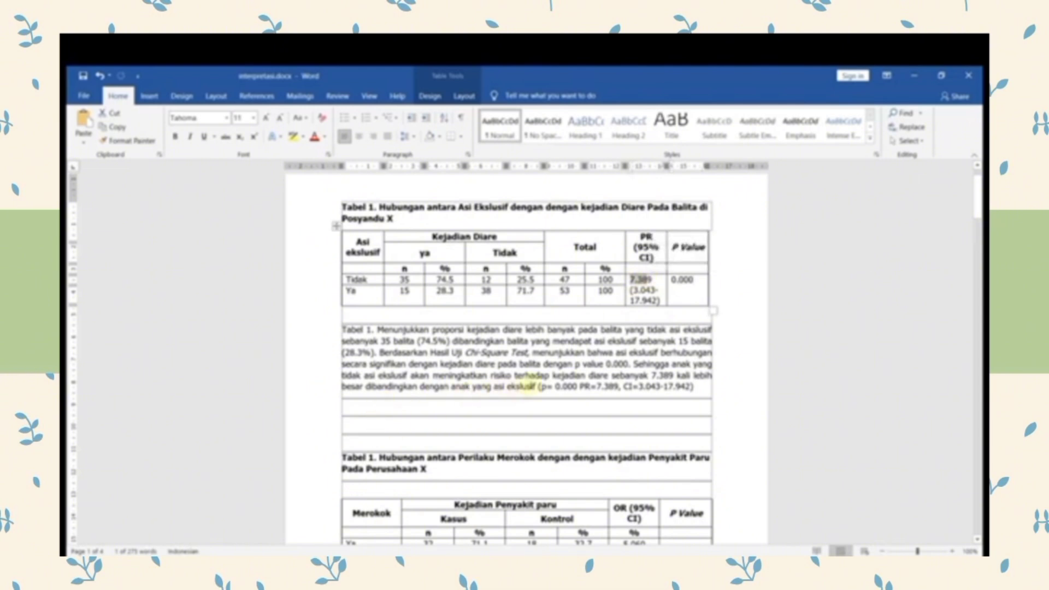
left_click(526, 391)
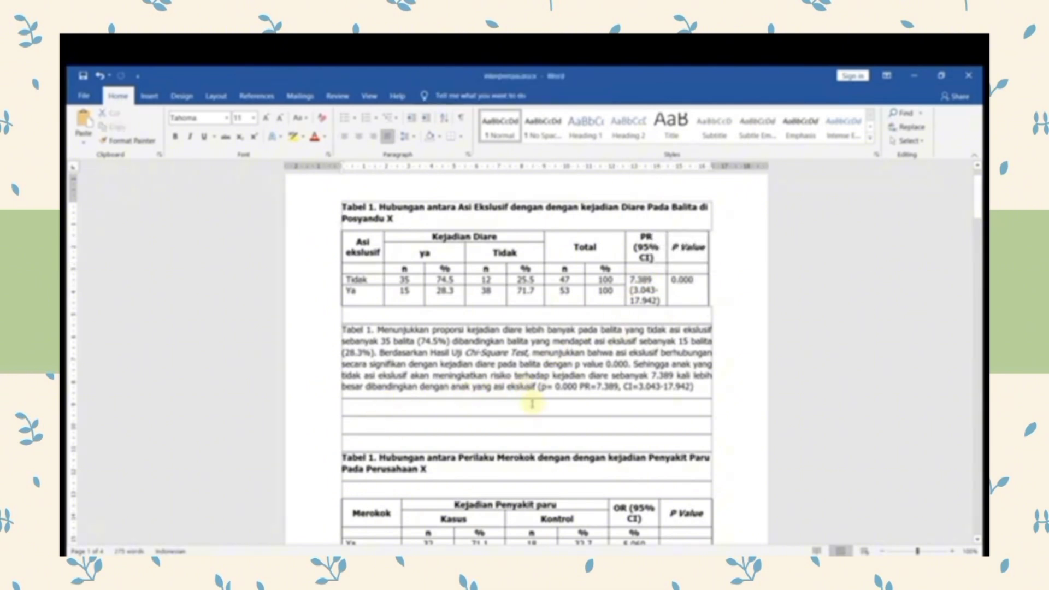
left_click_drag(539, 389, 697, 388)
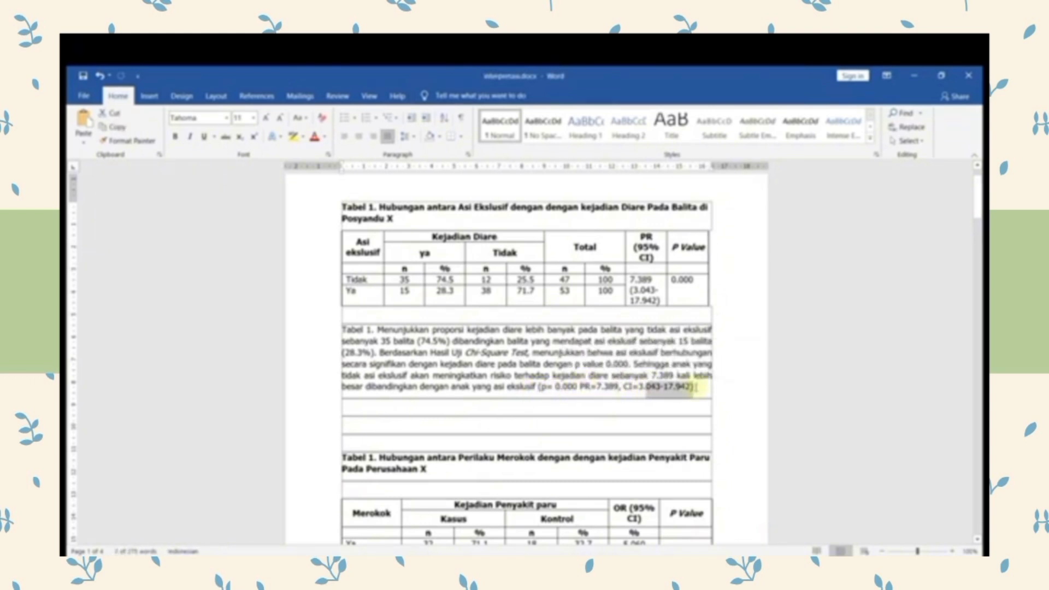
Show the document beside the SPSS output and examine the Chi-Square Tests and Risk Estimate tables for exclusive breastfeeding and diarrhea.
left_click(941, 76)
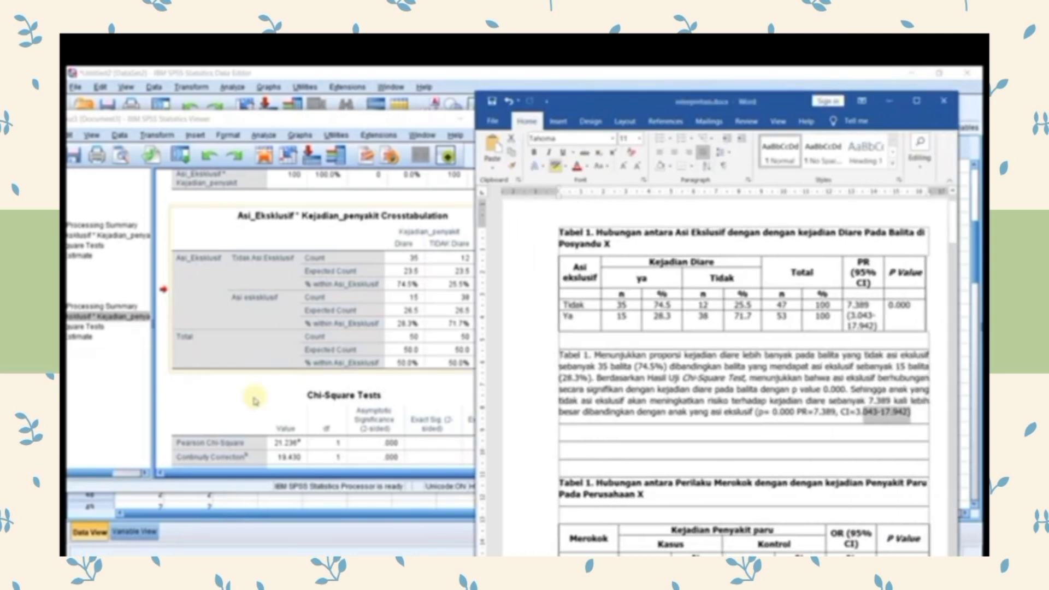
scroll(375, 382, "down", 4)
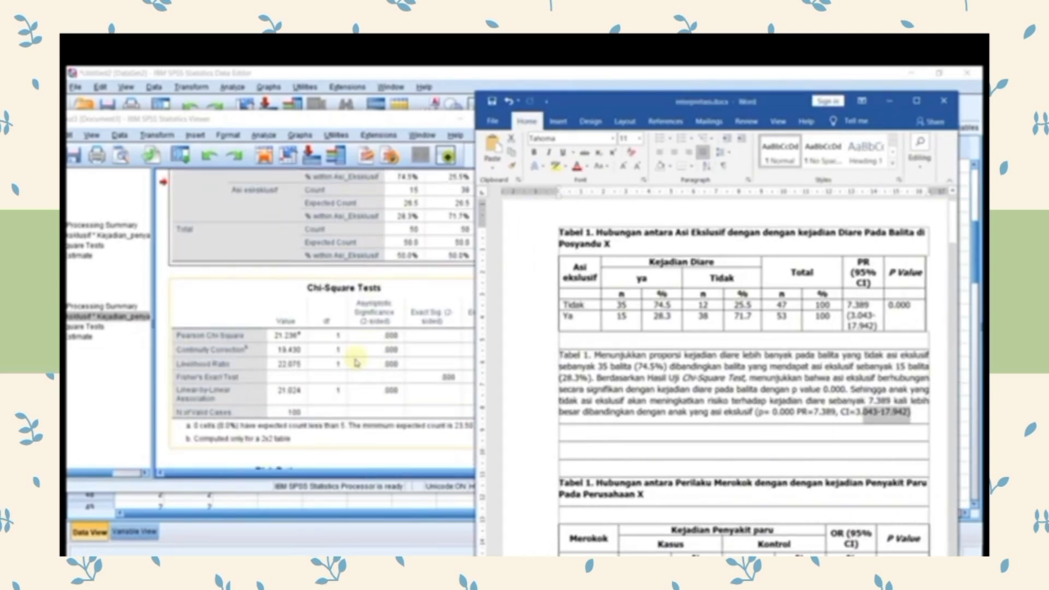
scroll(349, 417, "down", 2)
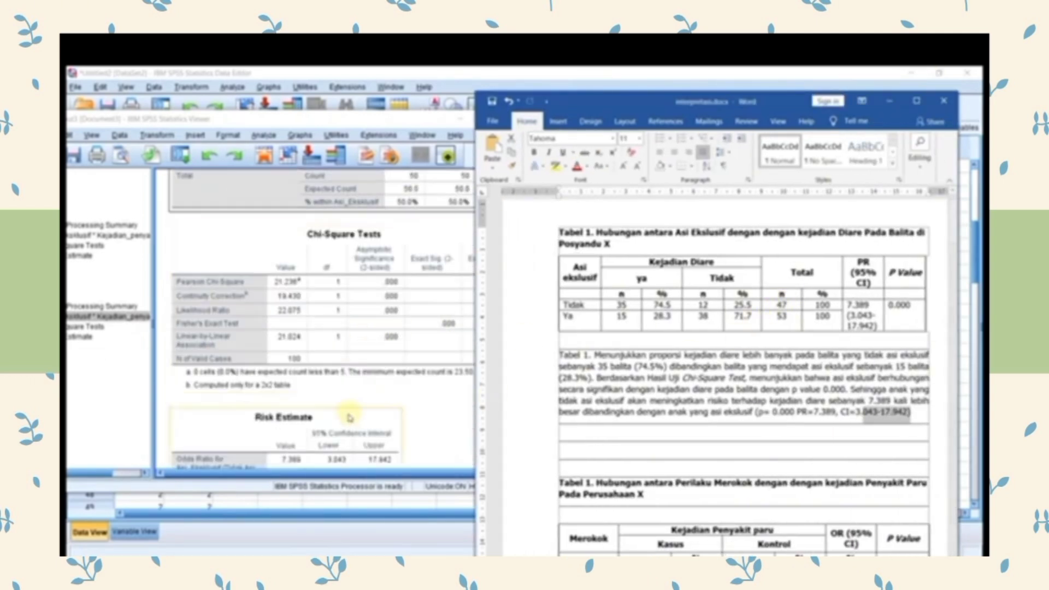
left_click(376, 388)
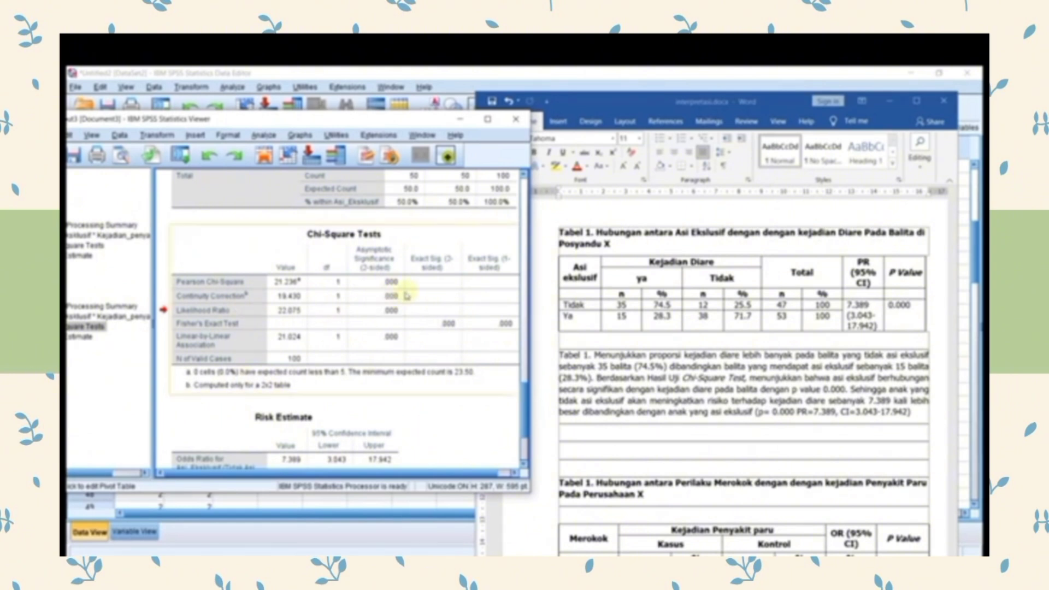
scroll(407, 295, "down", 3)
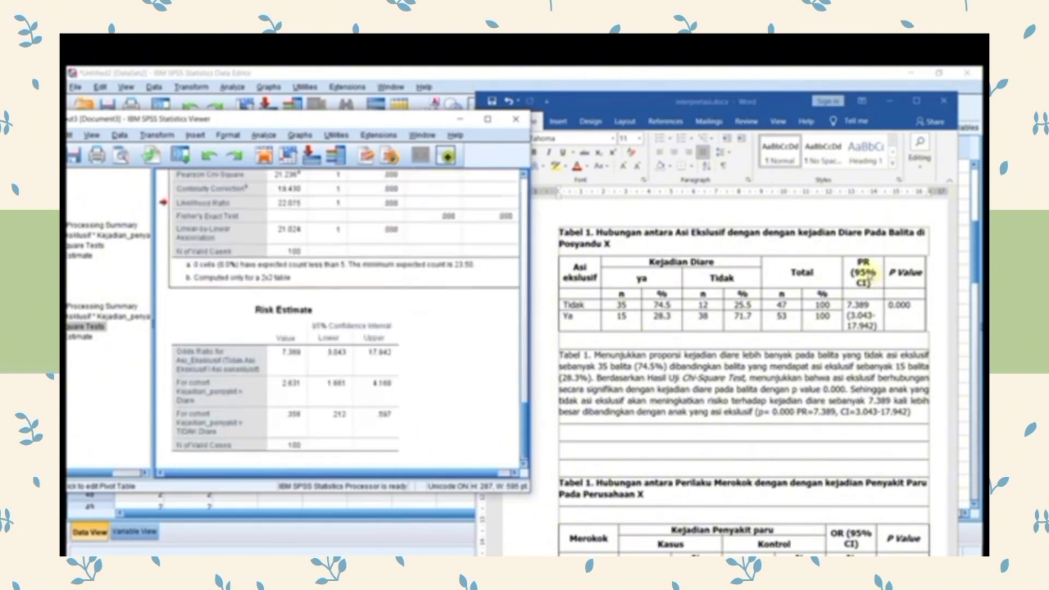
scroll(872, 276, "down", 1)
left_click(339, 385)
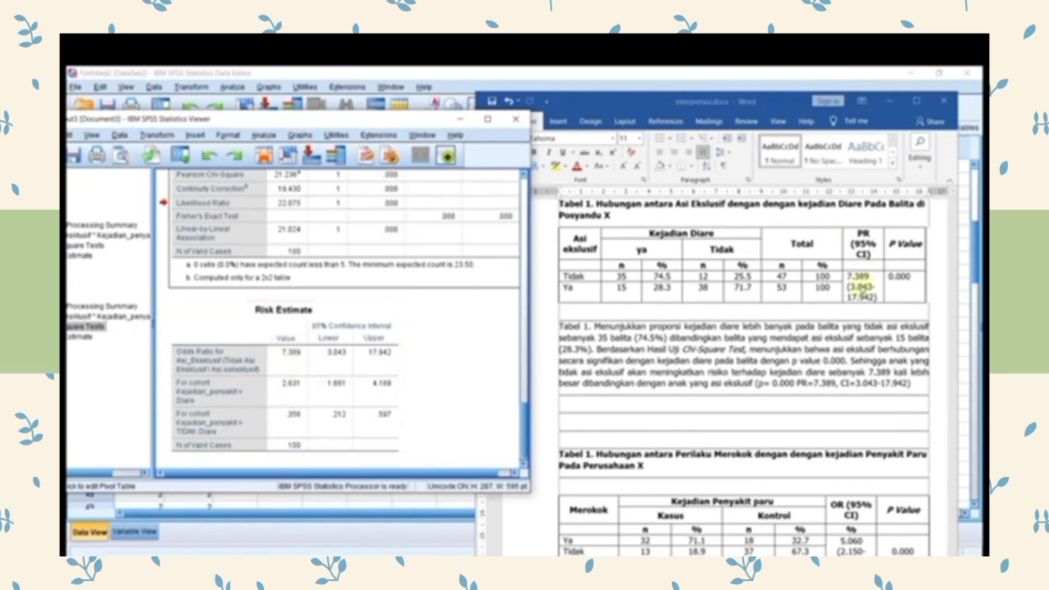
Replace the PR value in the diarrhea table of the Word document with the cohort estimate 2.631.
left_click(862, 293)
scroll(782, 319, "up", 2)
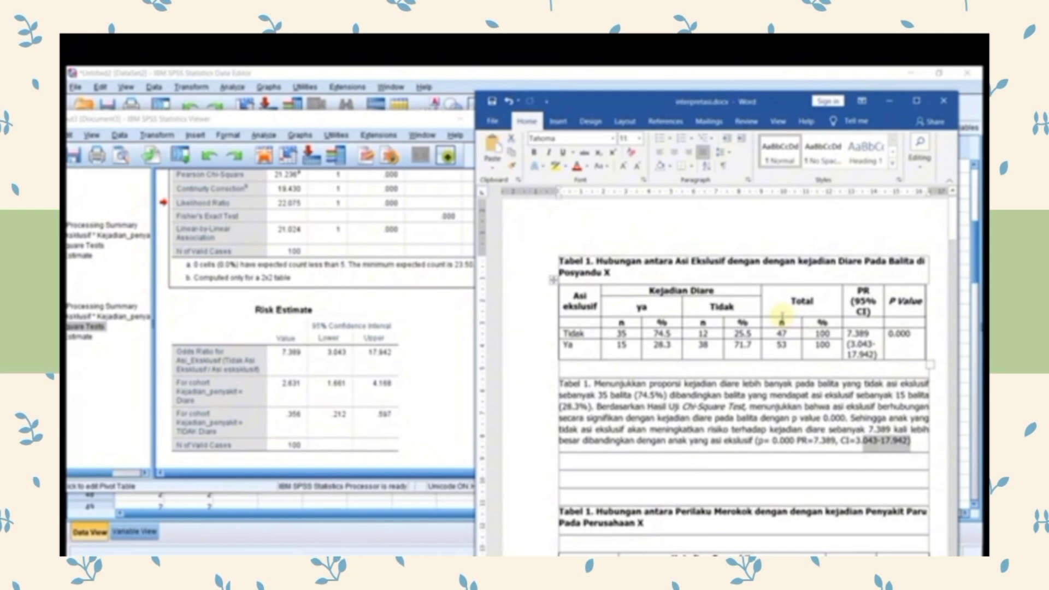
scroll(782, 320, "down", 2)
key("shift+Left")
key("shift+Left")
key("shift+Left")
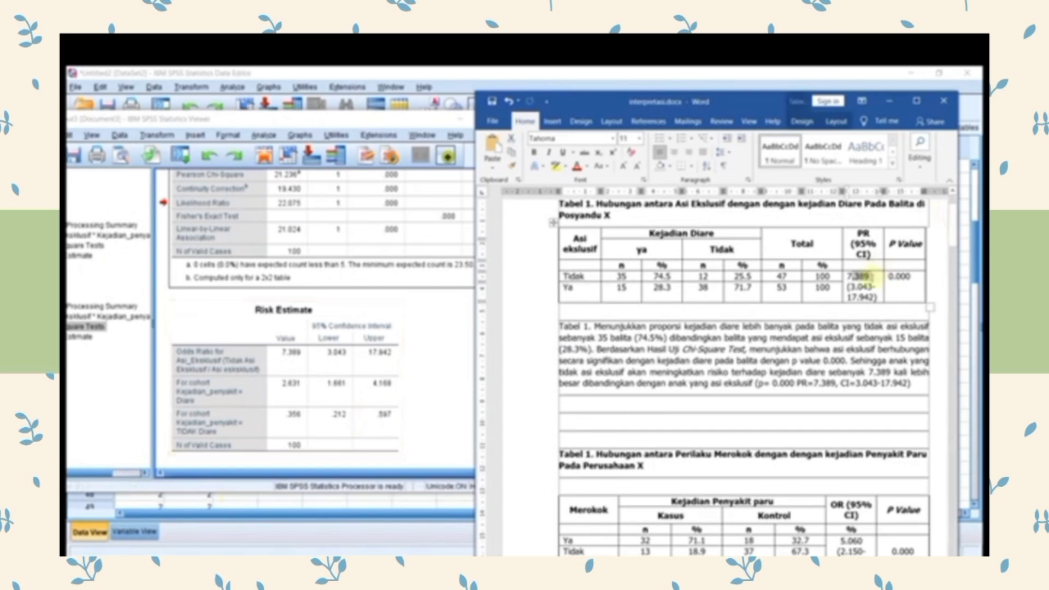
left_click(873, 277)
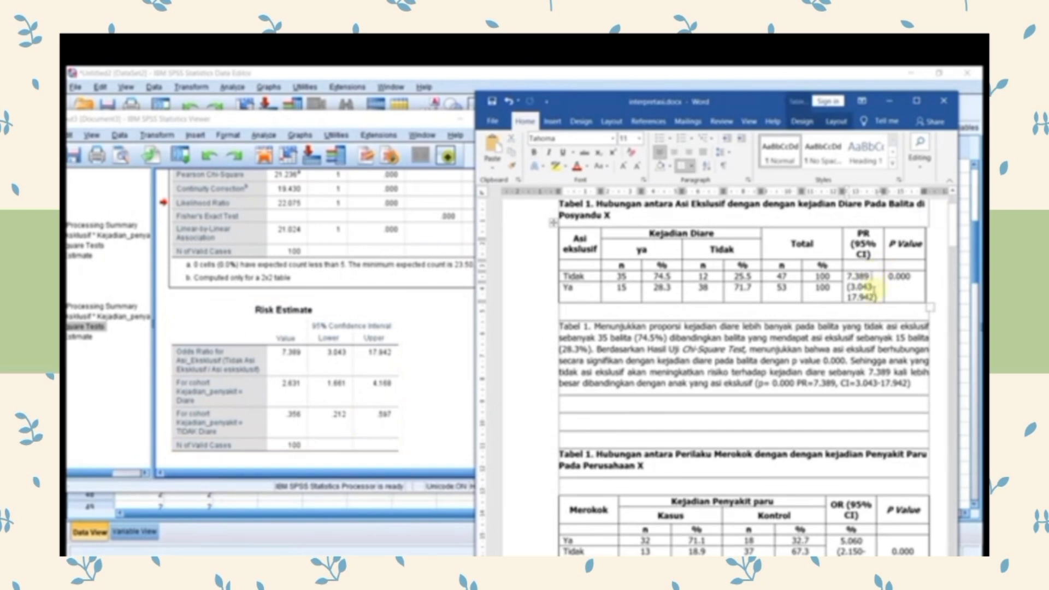
key("BackSpace")
key("BackSpace")
key("BackSpace")
key("BackSpace")
key("BackSpace")
key("BackSpace")
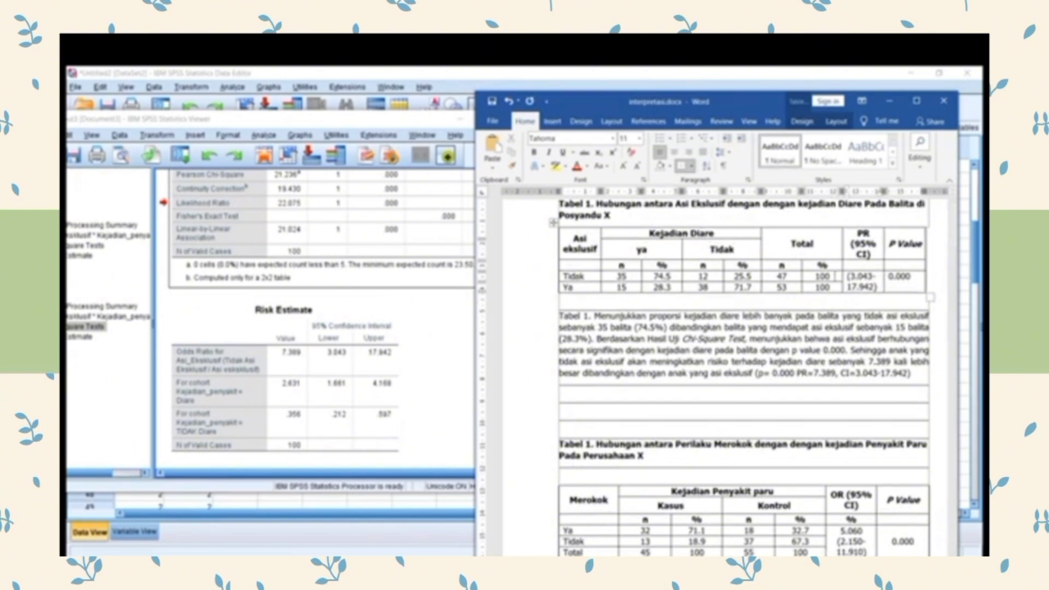
type("2.631")
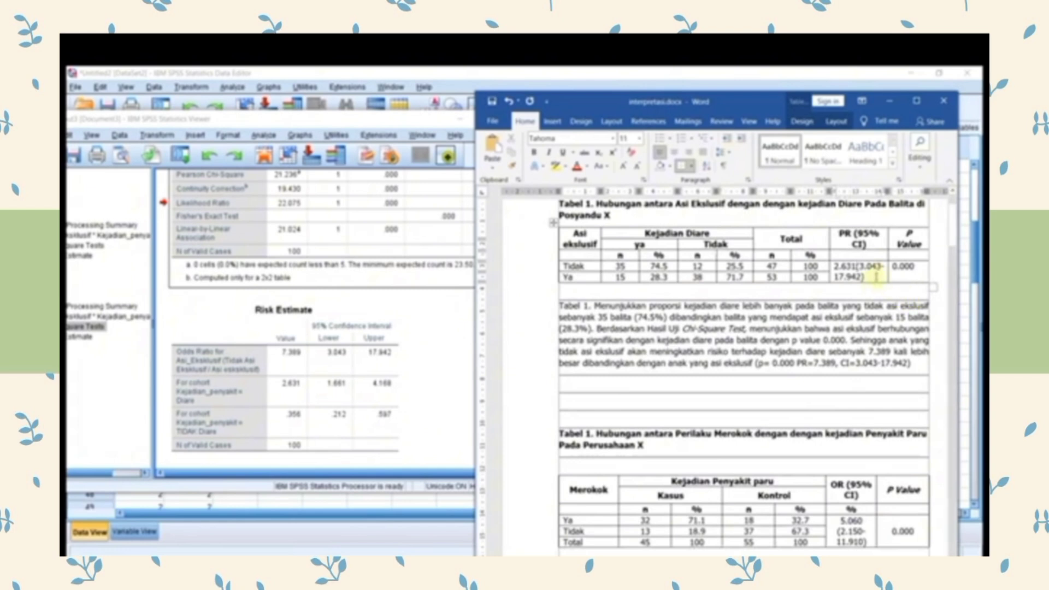
Set the confidence interval beside the PR value in the diarrhea table to (1.661-4.168).
left_click_drag(858, 266, 864, 278)
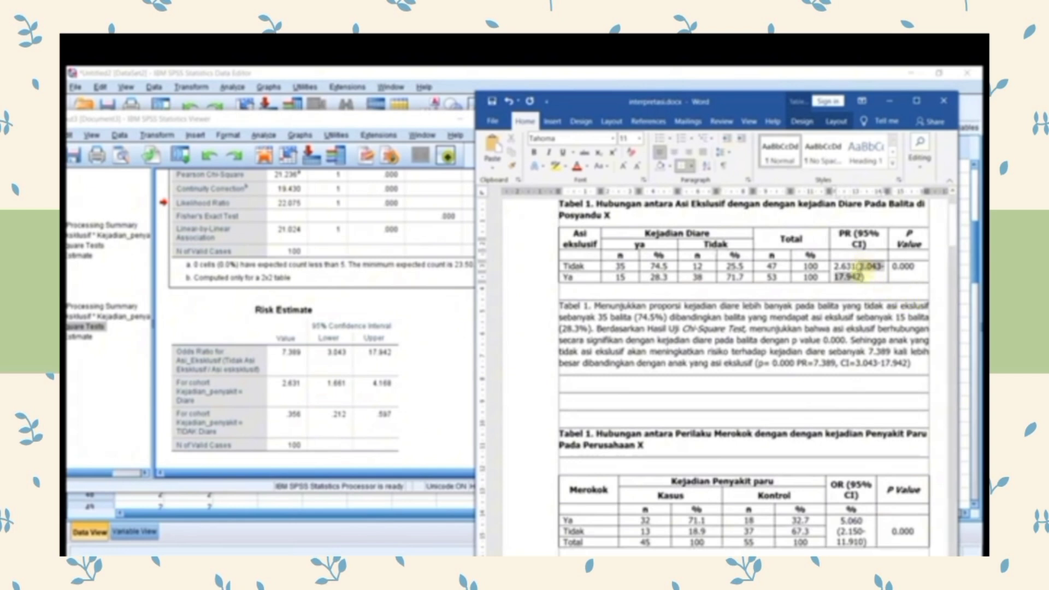
type("(1.661)")
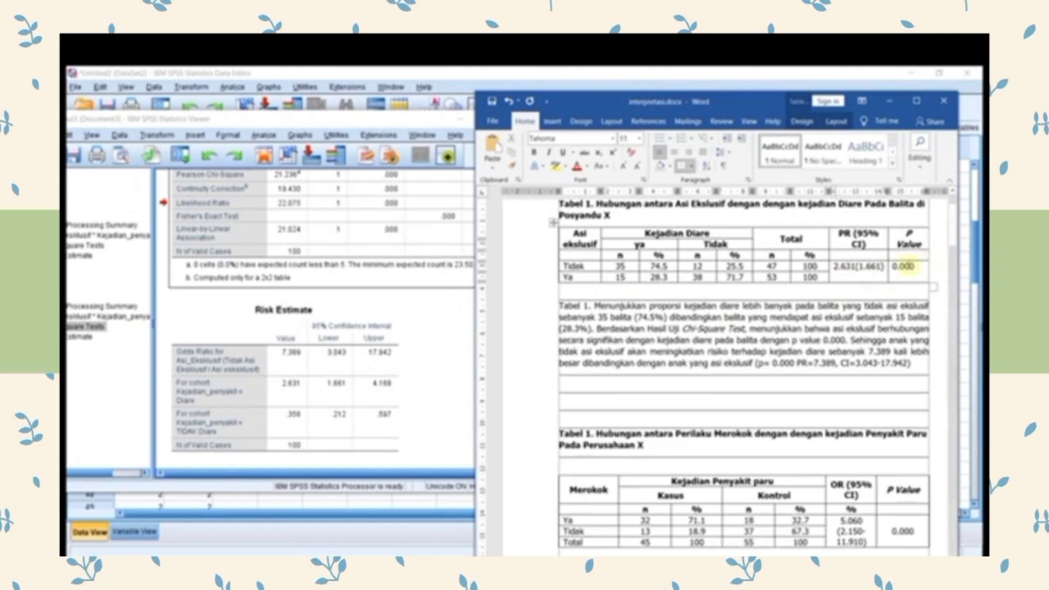
type("-4.168")
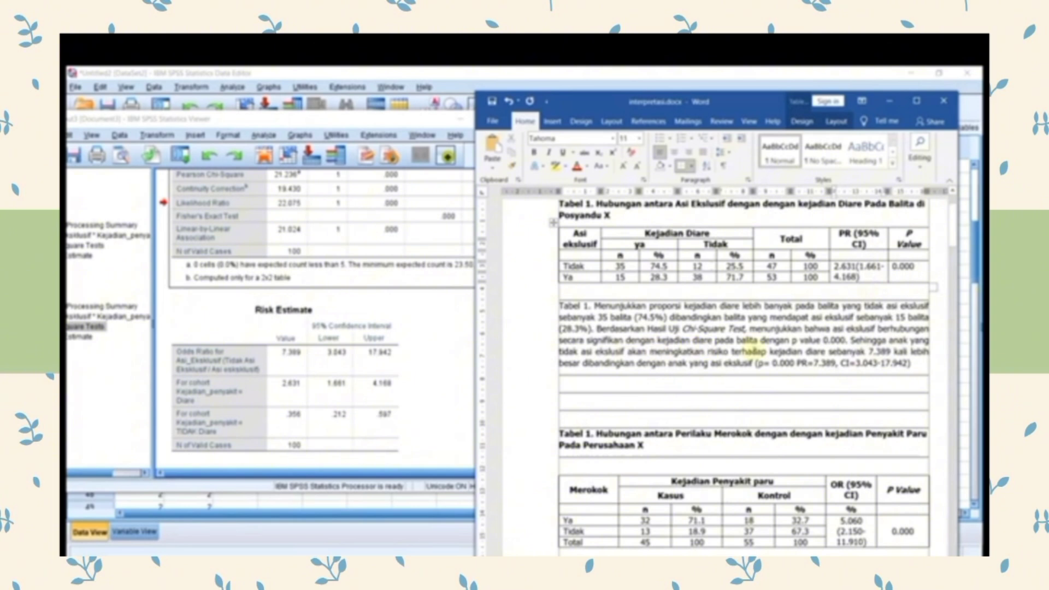
Update both mentions of the PR value in the diarrhea interpretation paragraph to 2.631.
left_click_drag(870, 351, 892, 352)
type("2.631")
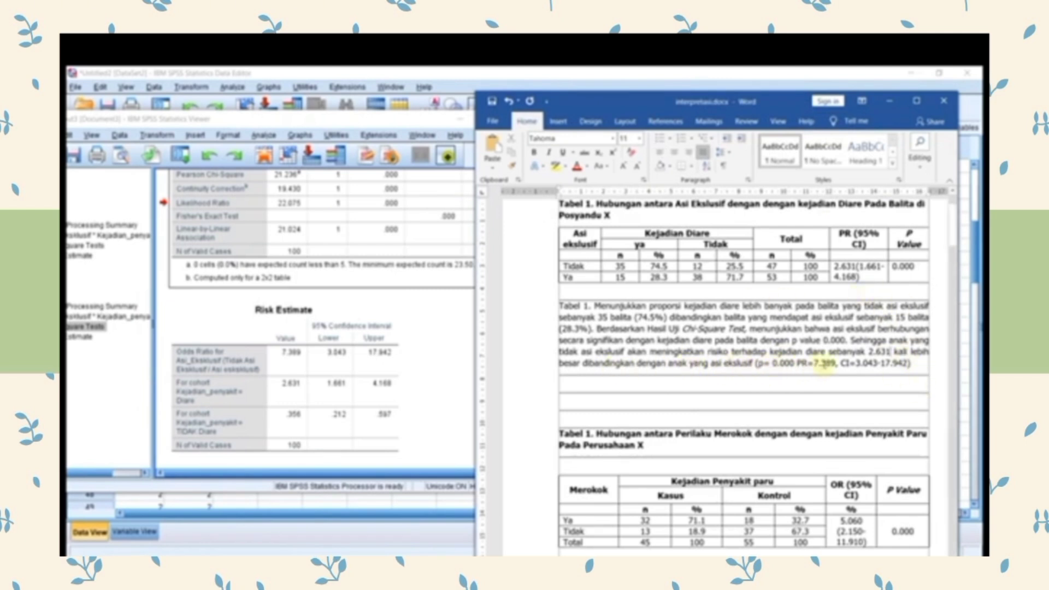
double_click(822, 365)
type("2.6")
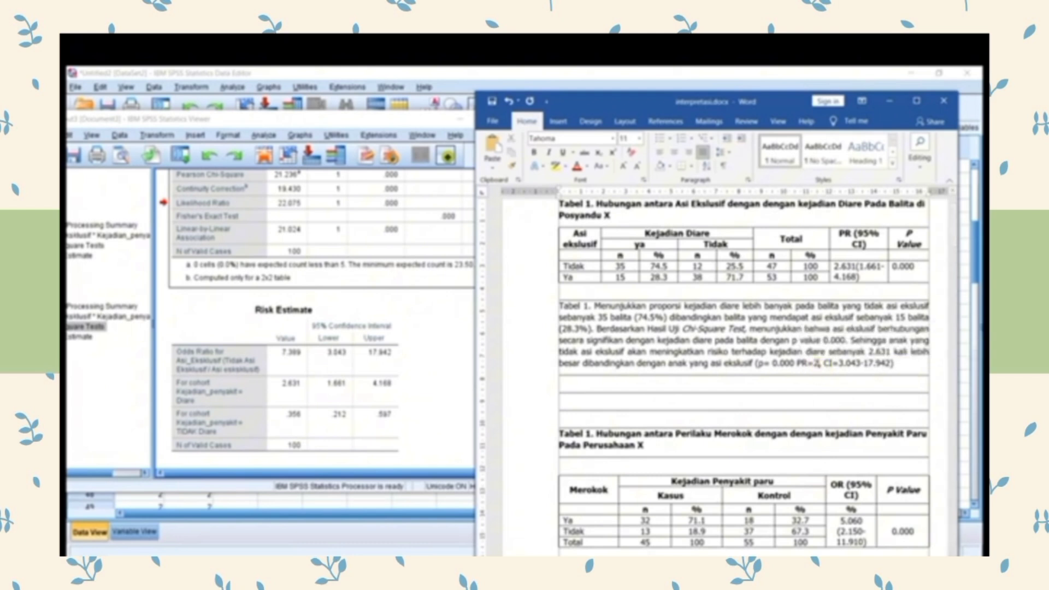
type("31")
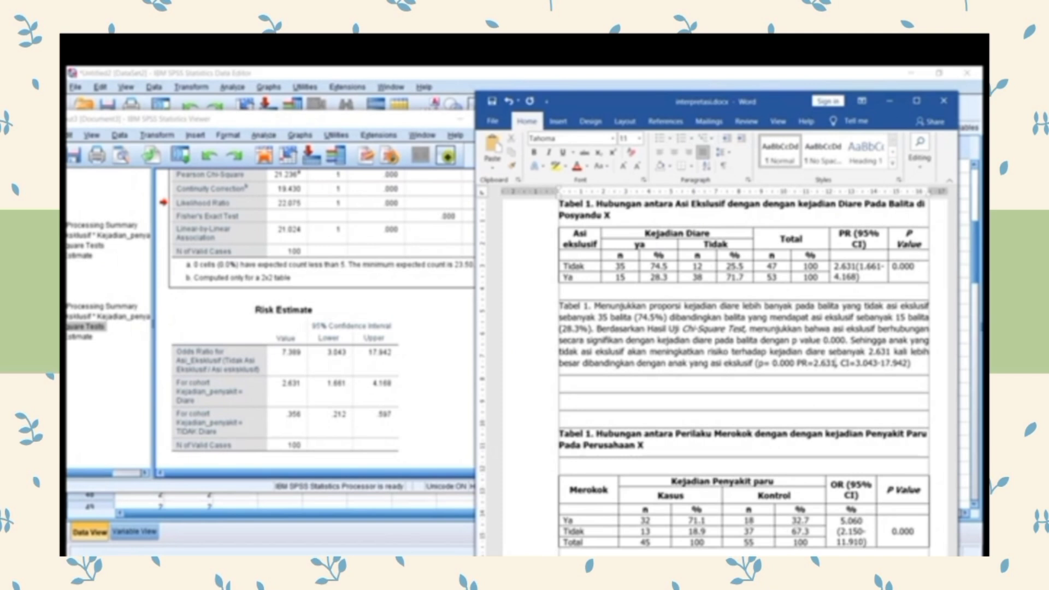
Copy the interval 1.661-4.168 from the diarrhea table into the paragraph's CI, replacing the old interval, and check that both match.
left_click_drag(862, 267, 850, 280)
key("ctrl+c")
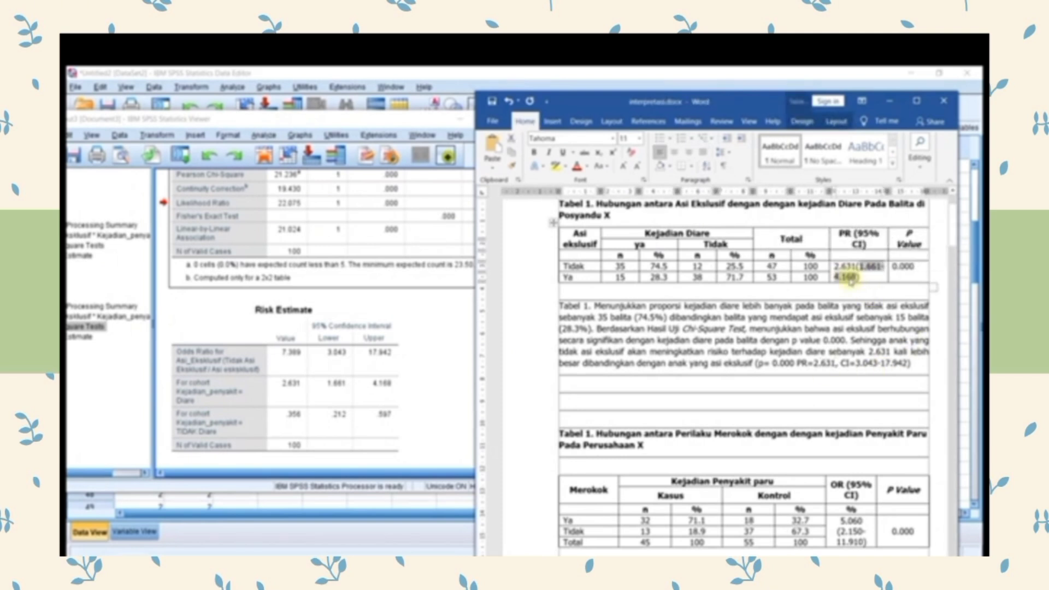
left_click_drag(861, 364, 898, 368)
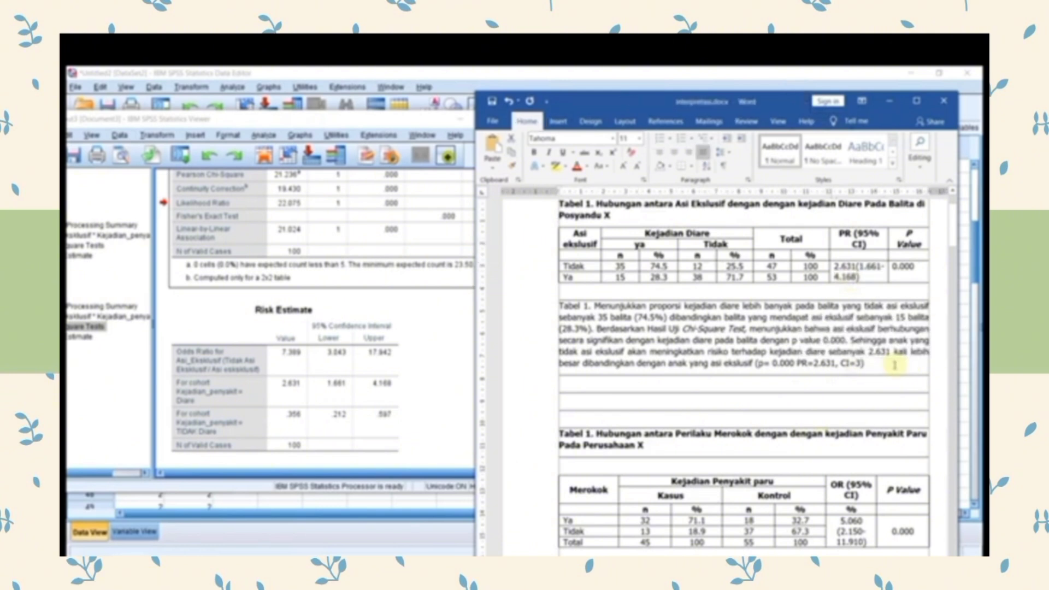
key("ctrl+v")
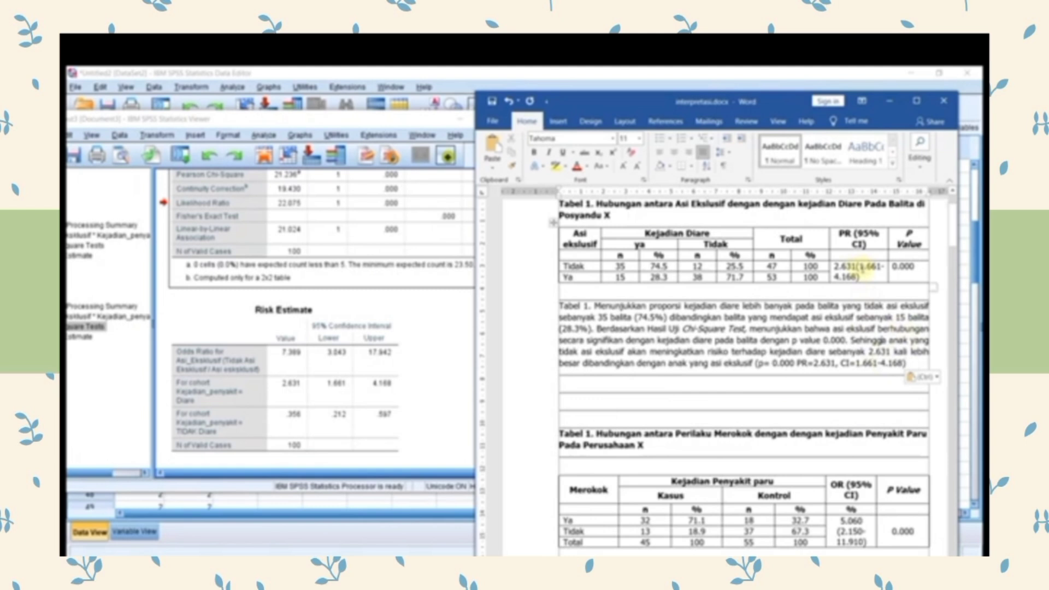
left_click_drag(834, 277, 855, 277)
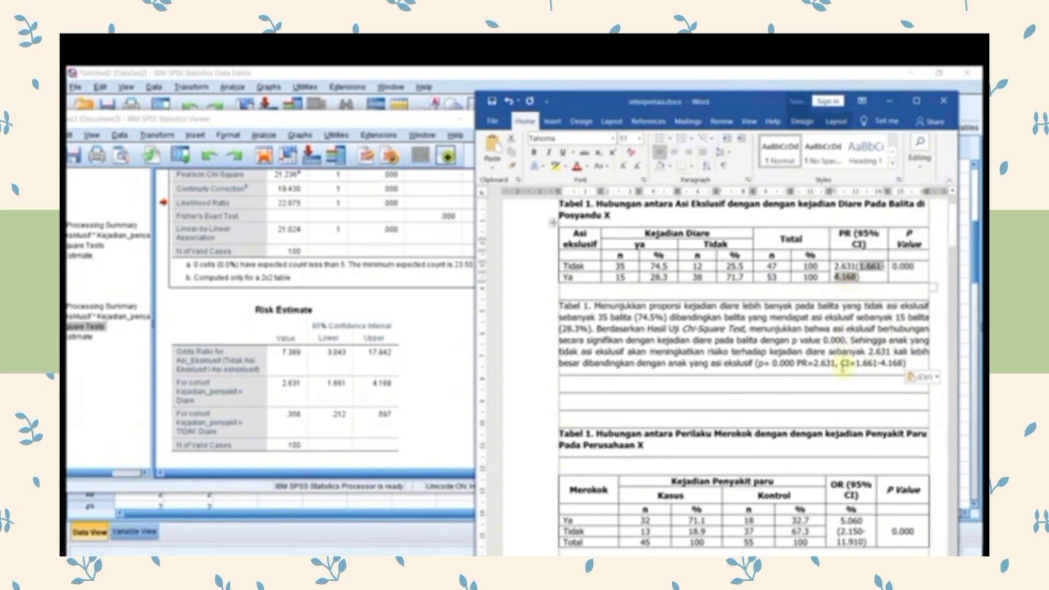
left_click(830, 351)
Maximize the interpretation document and examine the table on smoking and lung disease together with its interpretation paragraph.
scroll(830, 352, "down", 1)
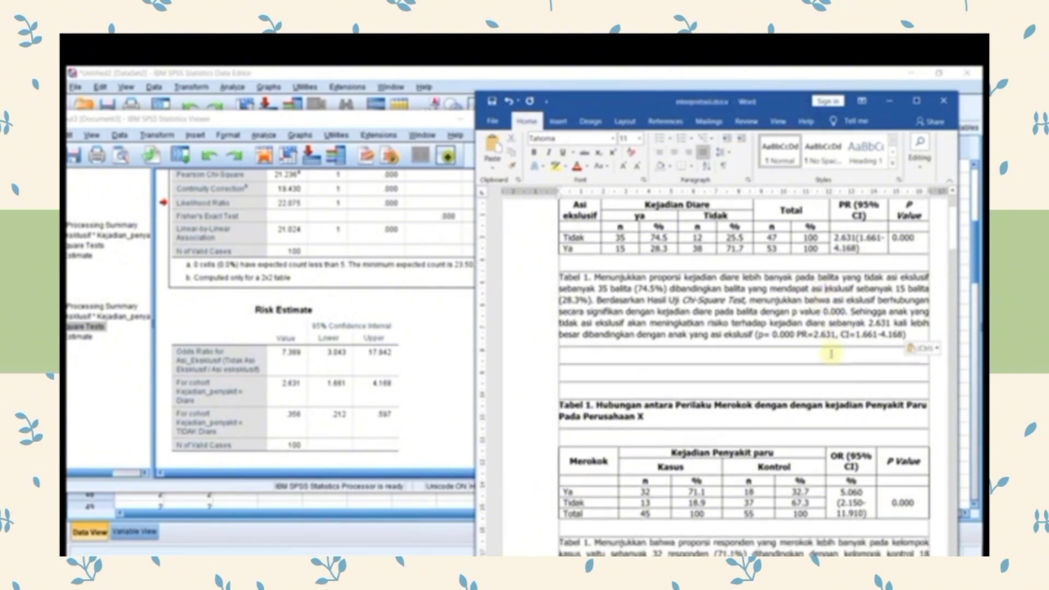
scroll(830, 353, "down", 2)
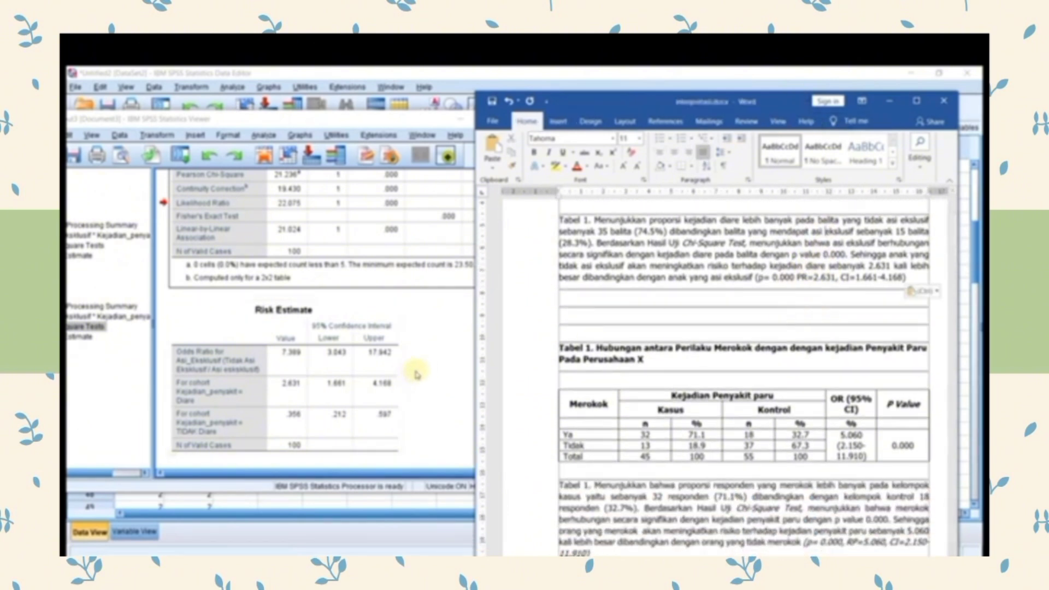
left_click(416, 374)
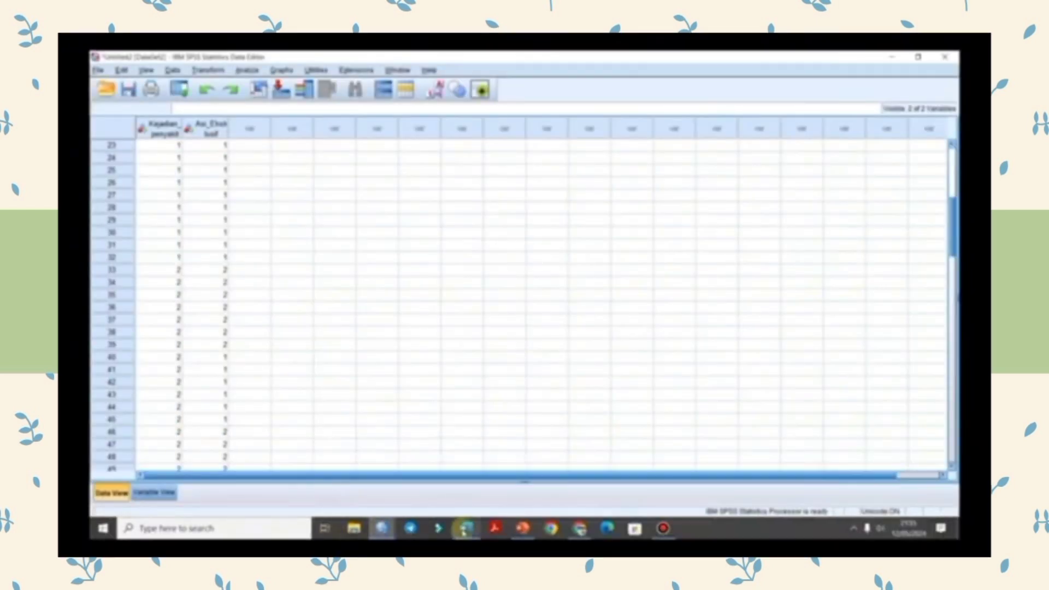
left_click(465, 529)
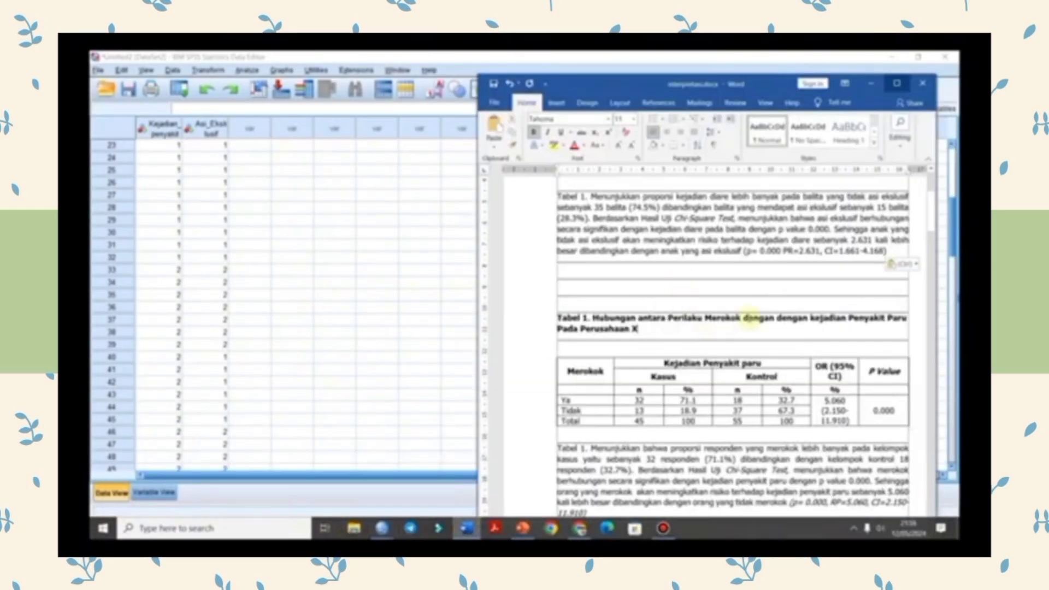
scroll(750, 317, "down", 2)
left_click(895, 86)
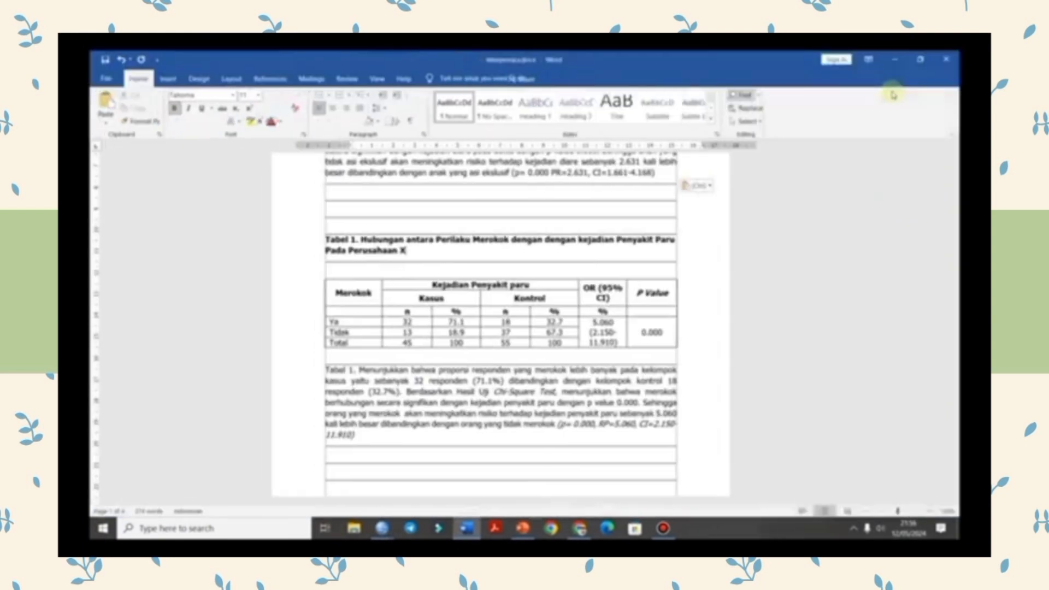
scroll(665, 262, "down", 1)
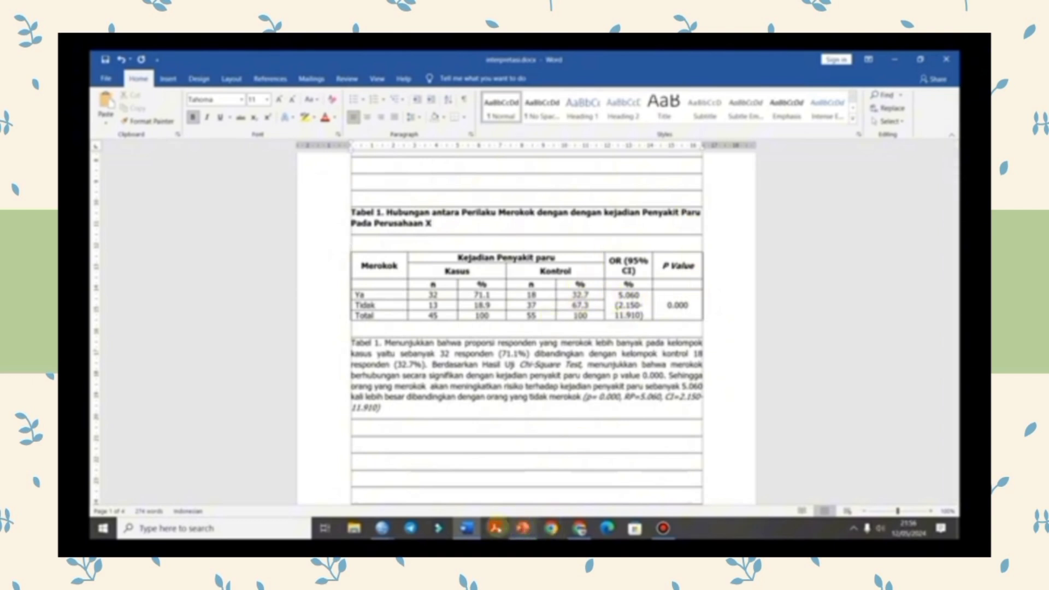
Switch to the data chisquare.sav dataset in SPSS and display the definitions of its smoking and lung disease variables.
mouse_move(382, 528)
left_click(276, 493)
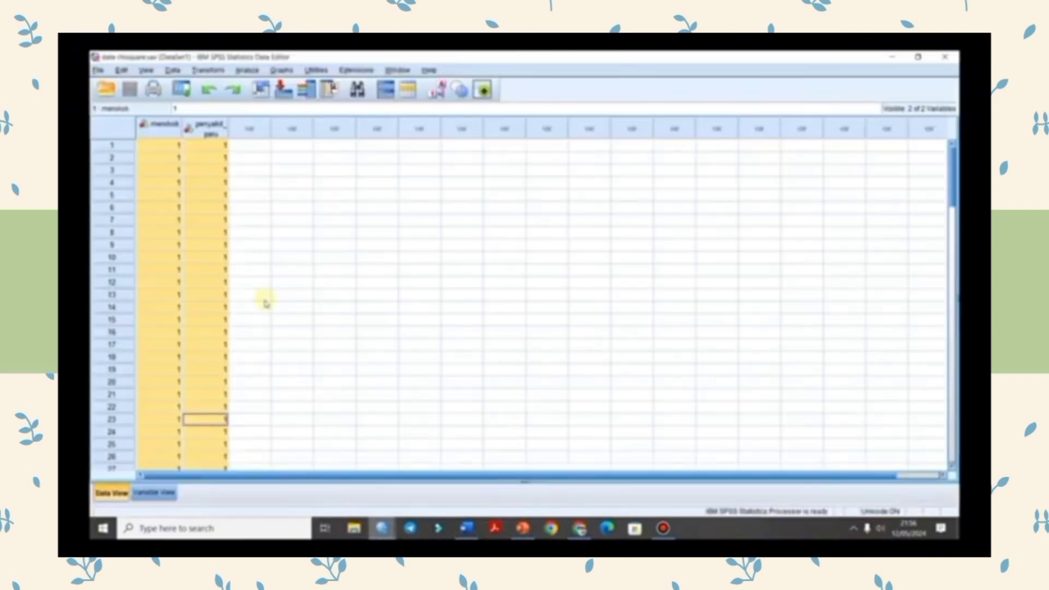
left_click(155, 493)
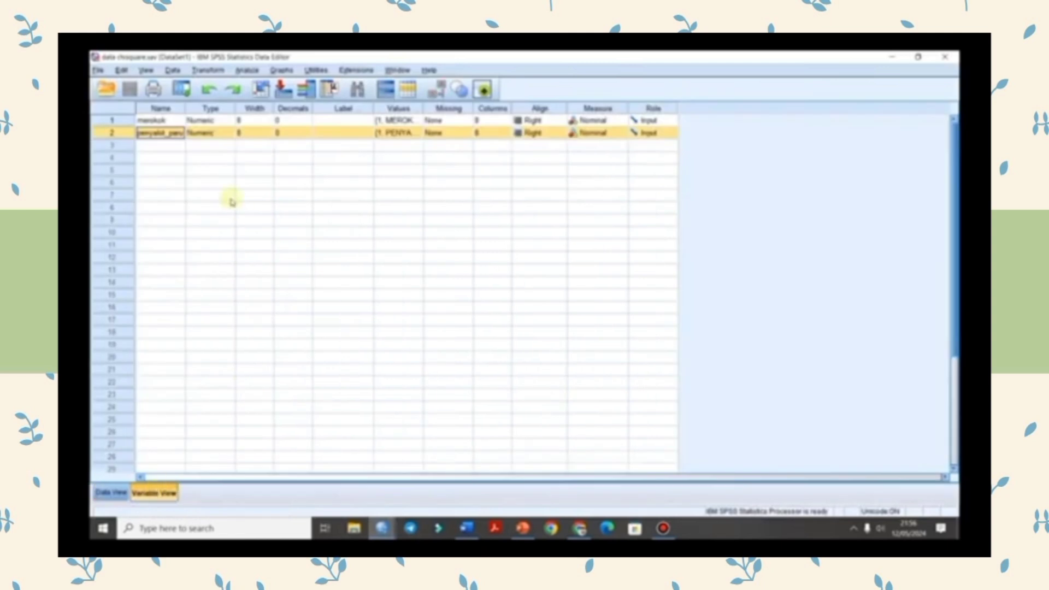
left_click(266, 171)
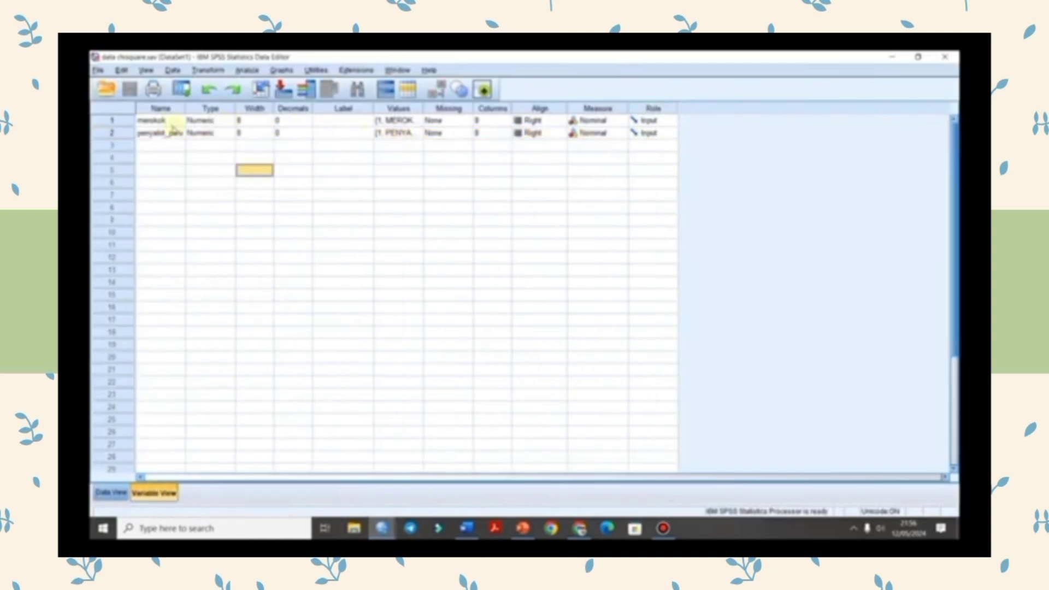
Review the value labels defined for the smoking variable merokok.
left_click(169, 122)
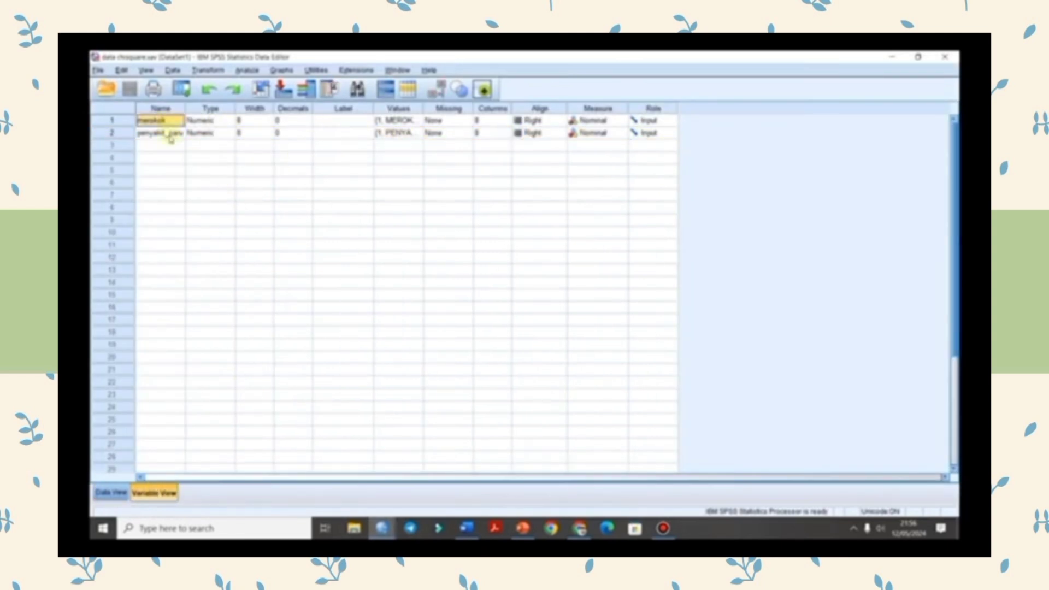
left_click(170, 134)
left_click(396, 122)
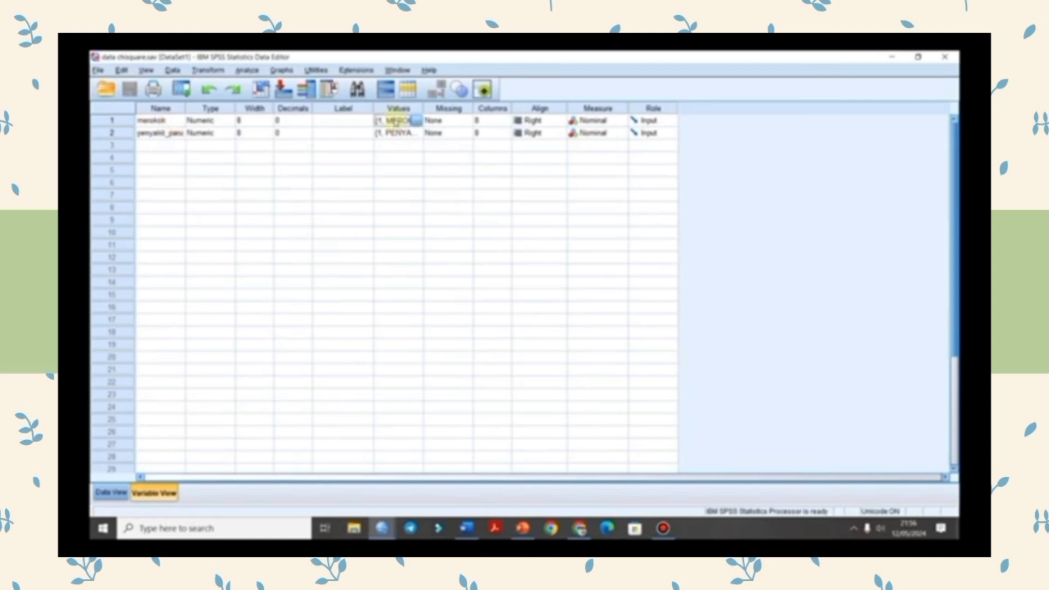
left_click(420, 121)
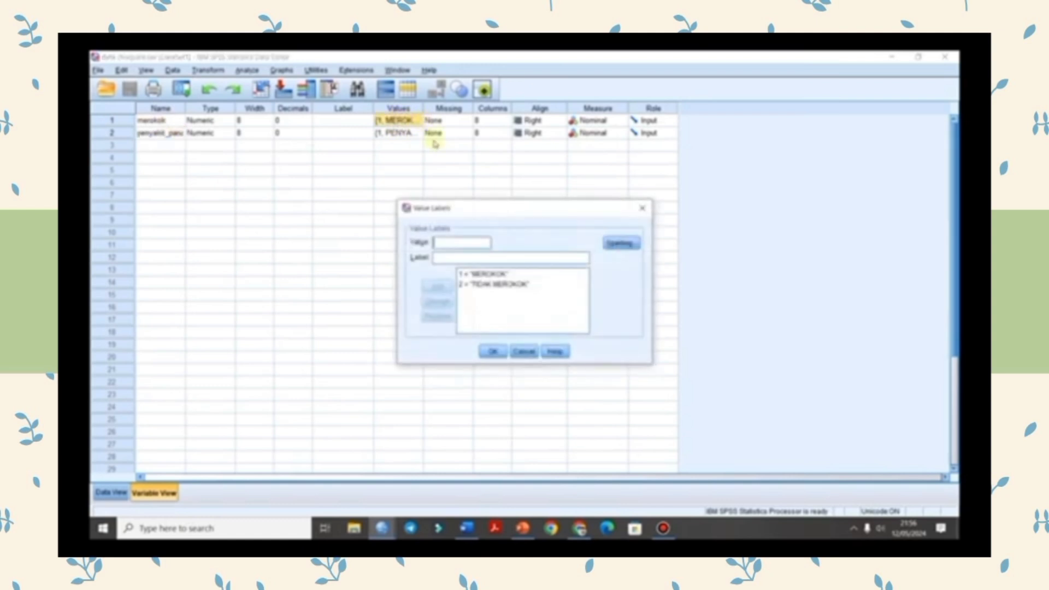
left_click(483, 285)
left_click(493, 352)
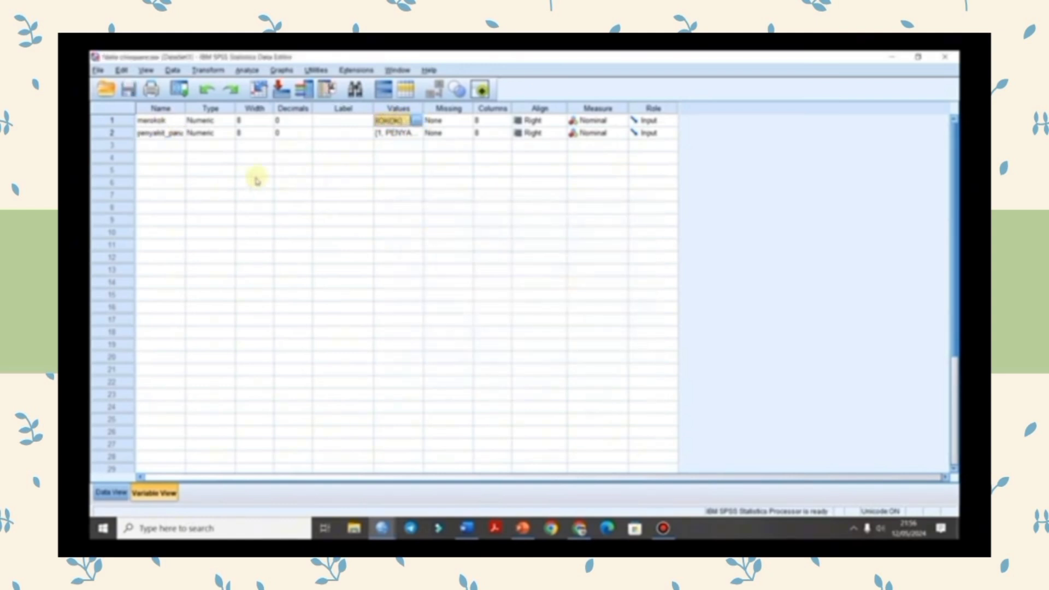
Review the value labels defined for the lung disease variable penyakit_paru.
left_click(163, 138)
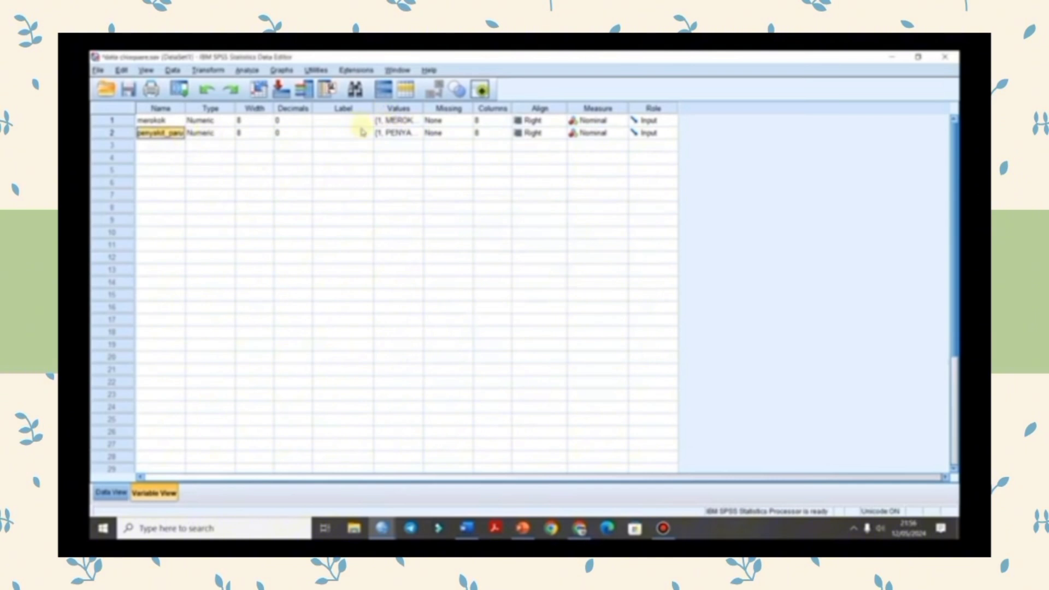
left_click(420, 134)
left_click(419, 134)
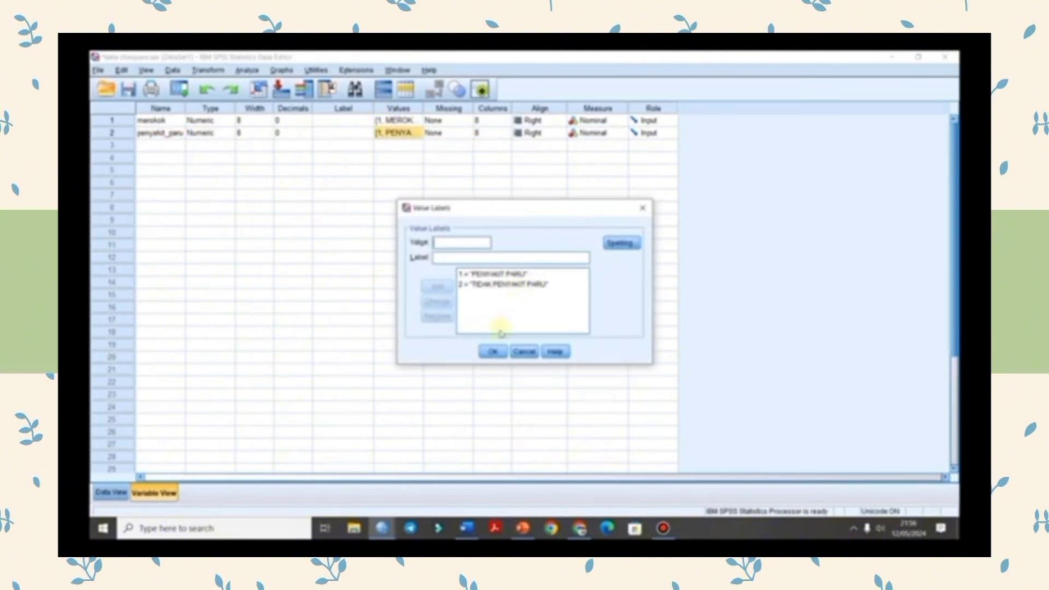
left_click(493, 352)
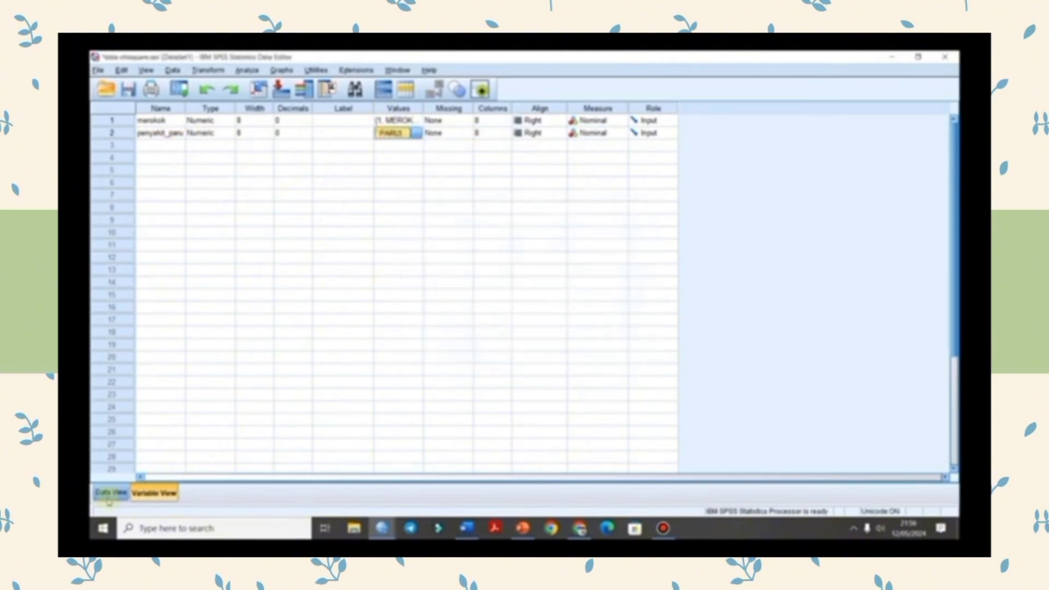
Look through the coded cases for merokok and penyakit_paru in the data grid.
left_click(110, 493)
scroll(202, 300, "down", 20)
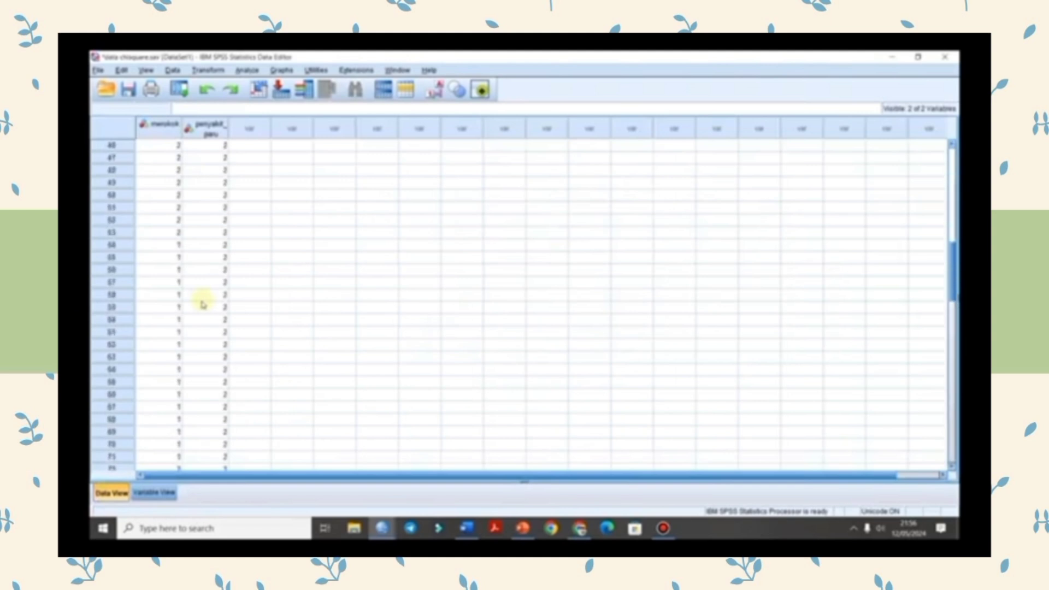
scroll(202, 303, "up", 20)
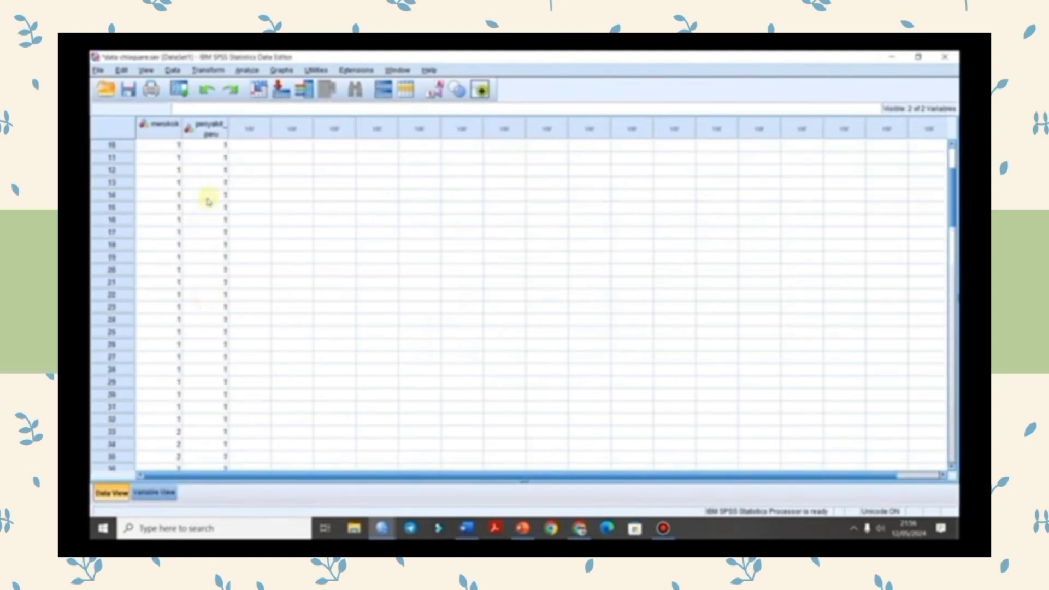
Set up a Crosstabs analysis with merokok as the row variable and penyakit_paru as the column variable.
left_click(255, 71)
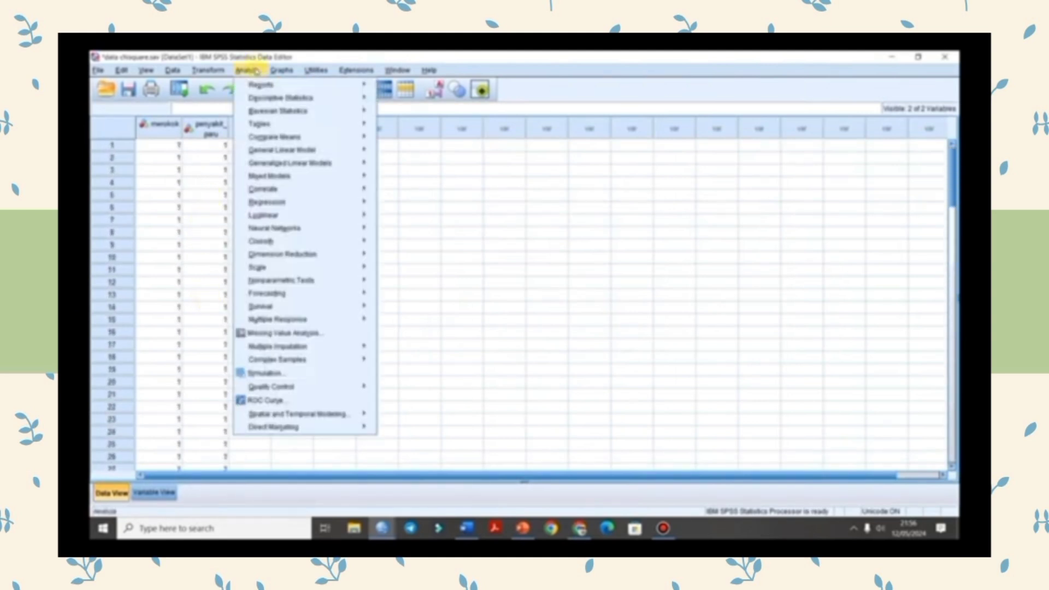
mouse_move(257, 95)
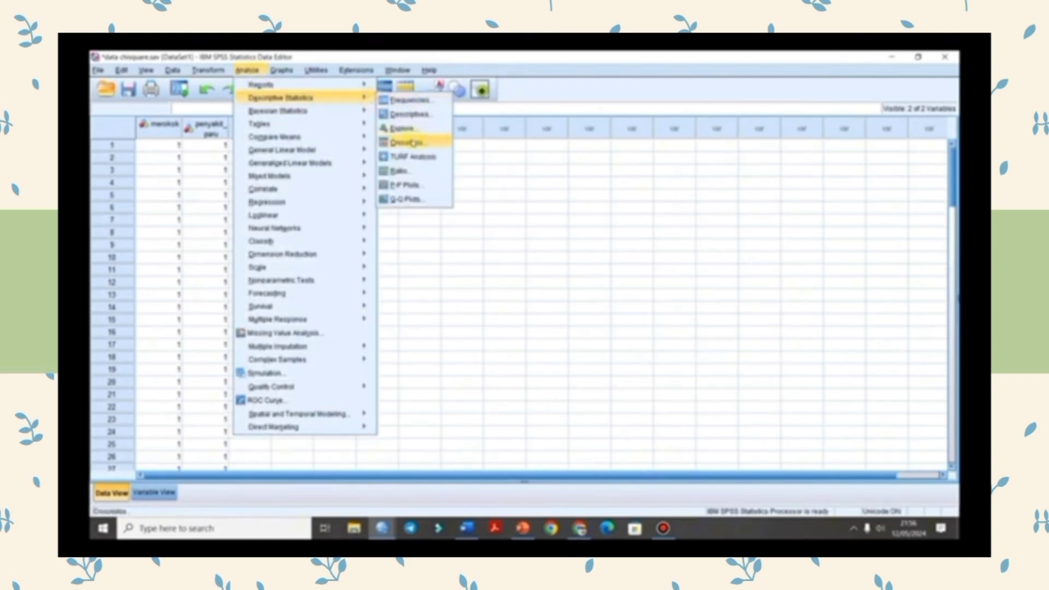
left_click(412, 143)
left_click(505, 253)
left_click(462, 262)
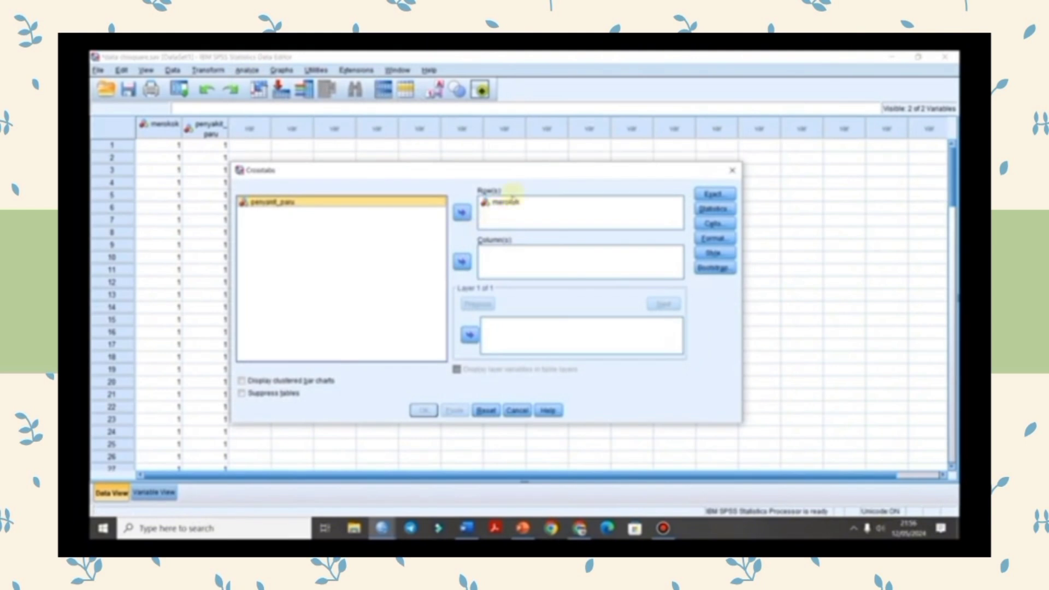
left_click(503, 203)
left_click(461, 212)
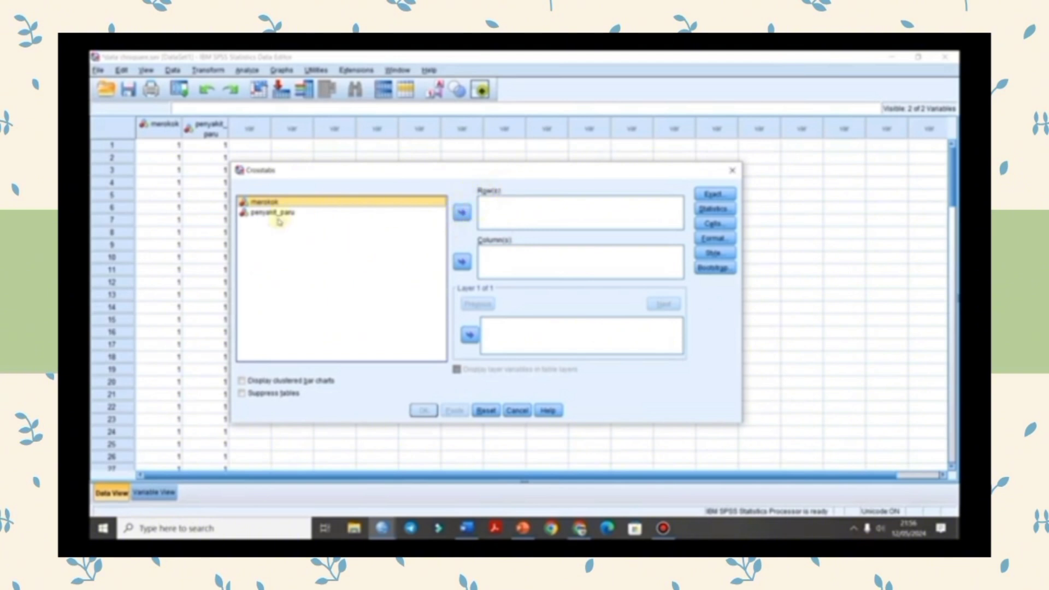
left_click(462, 213)
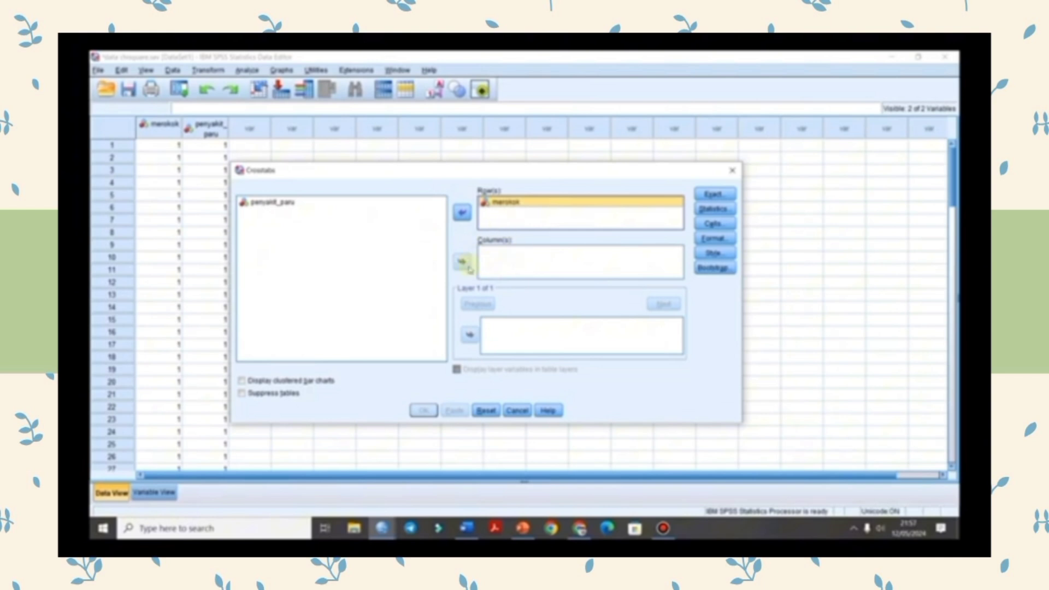
left_click(281, 205)
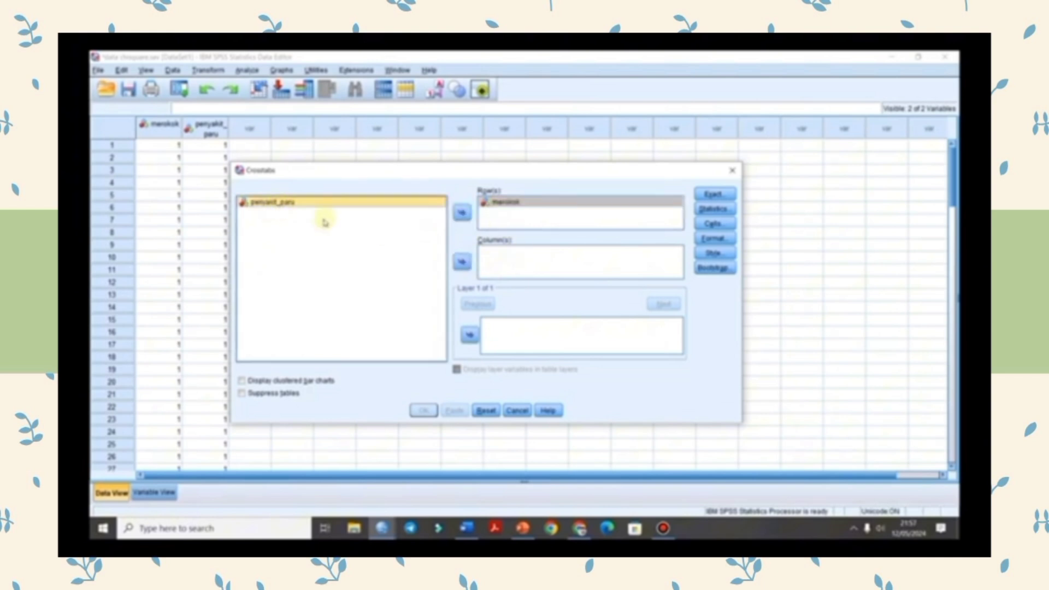
left_click(461, 262)
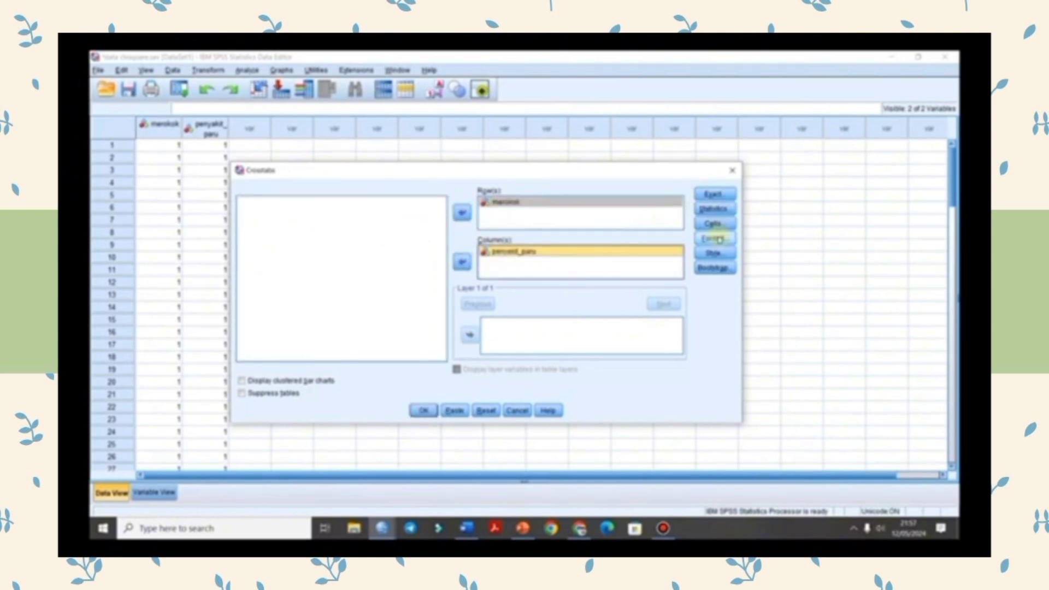
Run the crosstab with Chi-square and Risk statistics, observed and expected counts, and column percentages.
left_click(716, 209)
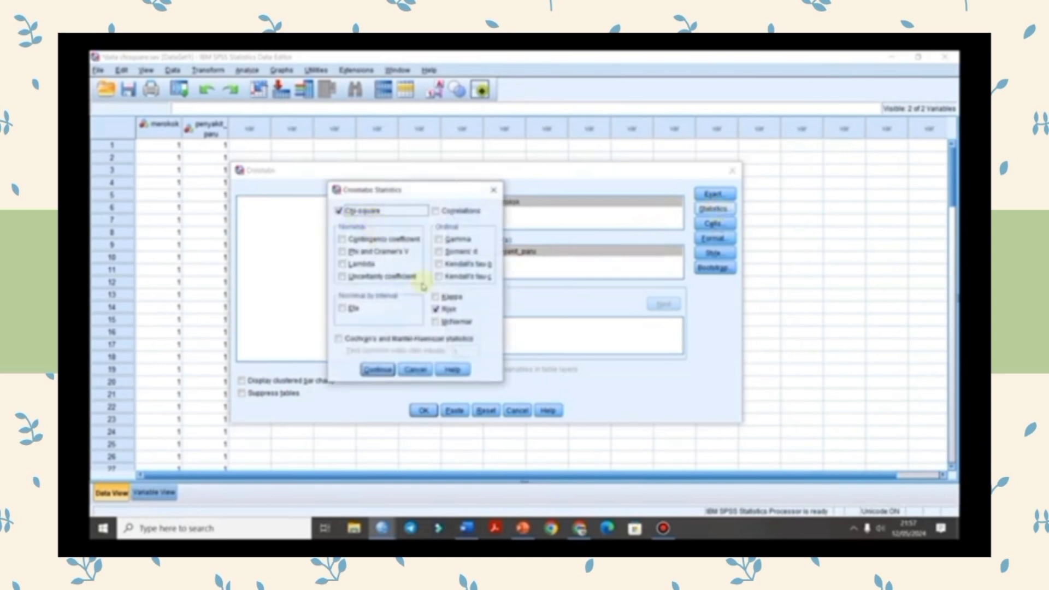
left_click(377, 369)
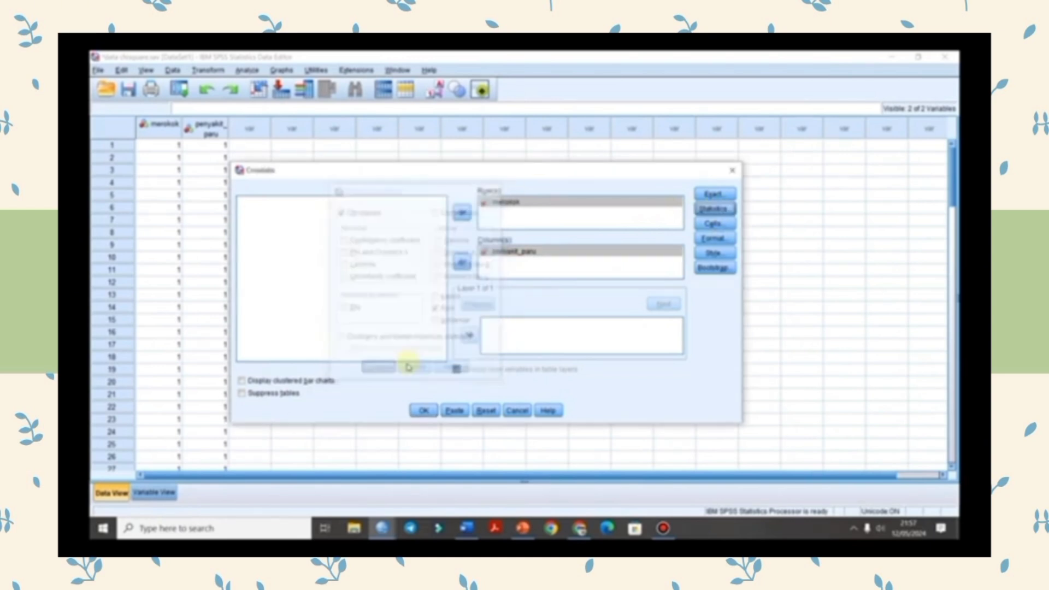
left_click(720, 224)
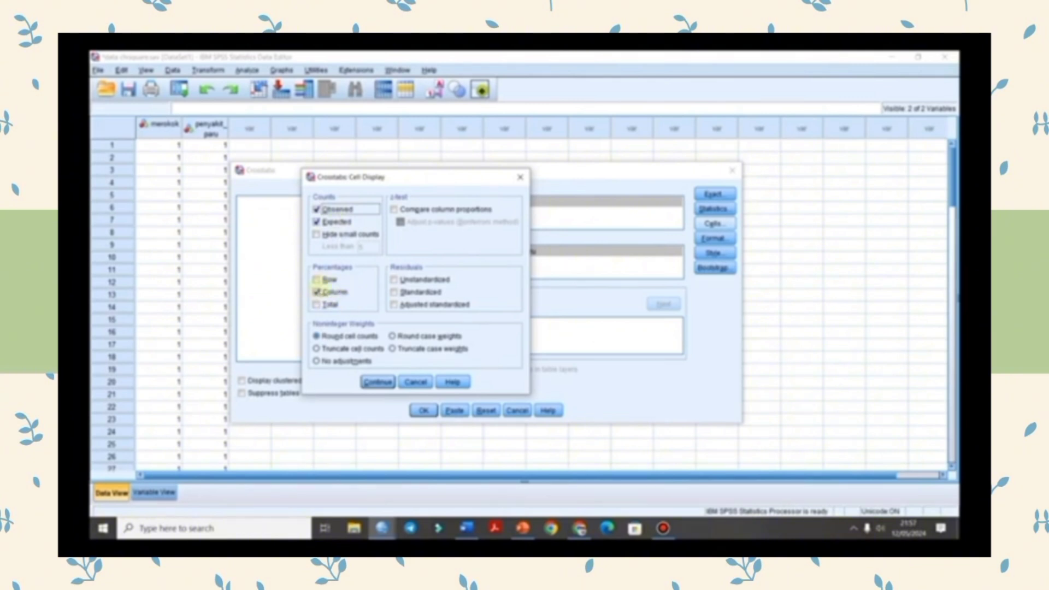
left_click(316, 293)
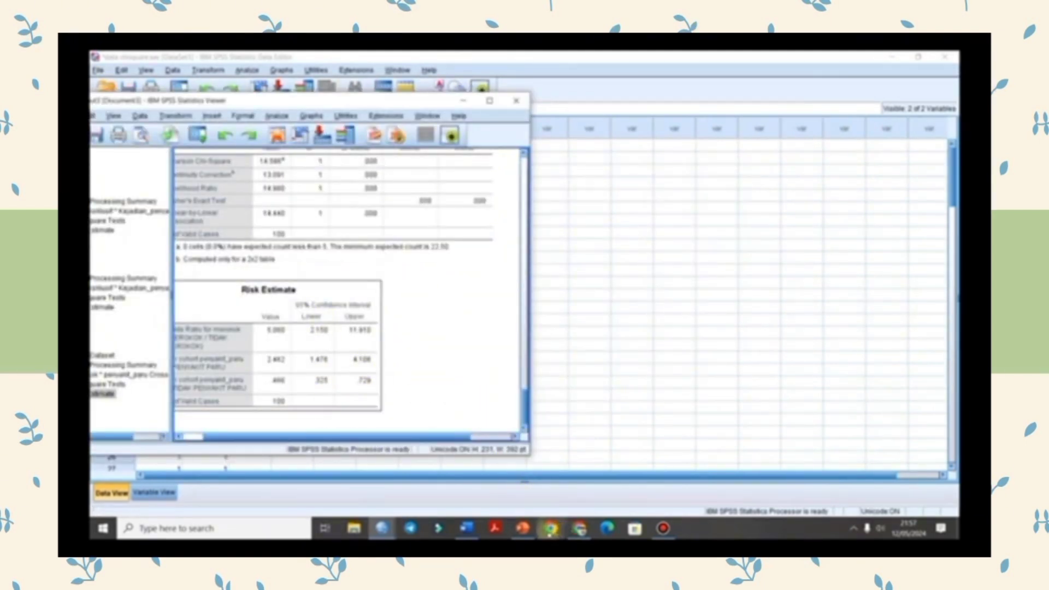
Switch to the interpretation document in Word and place its smoking and lung disease table beside the SPSS output.
mouse_move(466, 528)
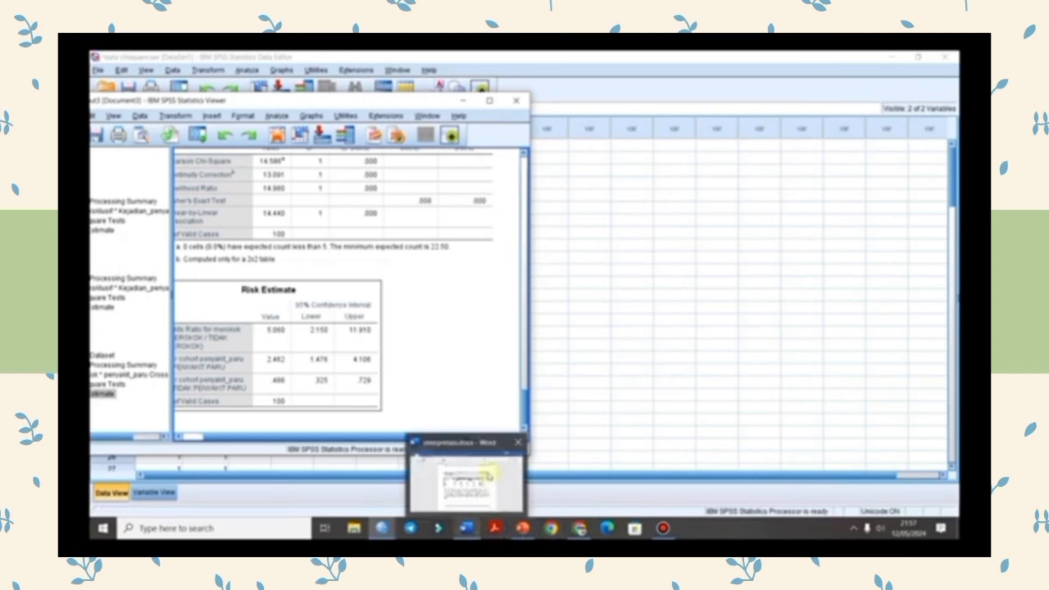
left_click(488, 476)
scroll(719, 166, "up", 3)
scroll(719, 166, "down", 4)
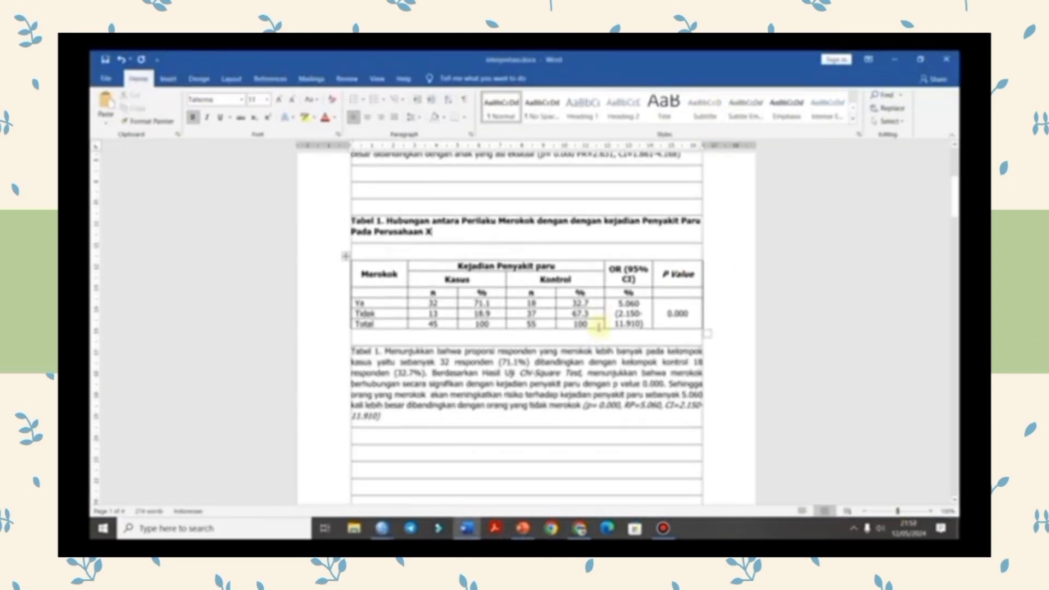
scroll(599, 327, "down", 1)
left_click(920, 59)
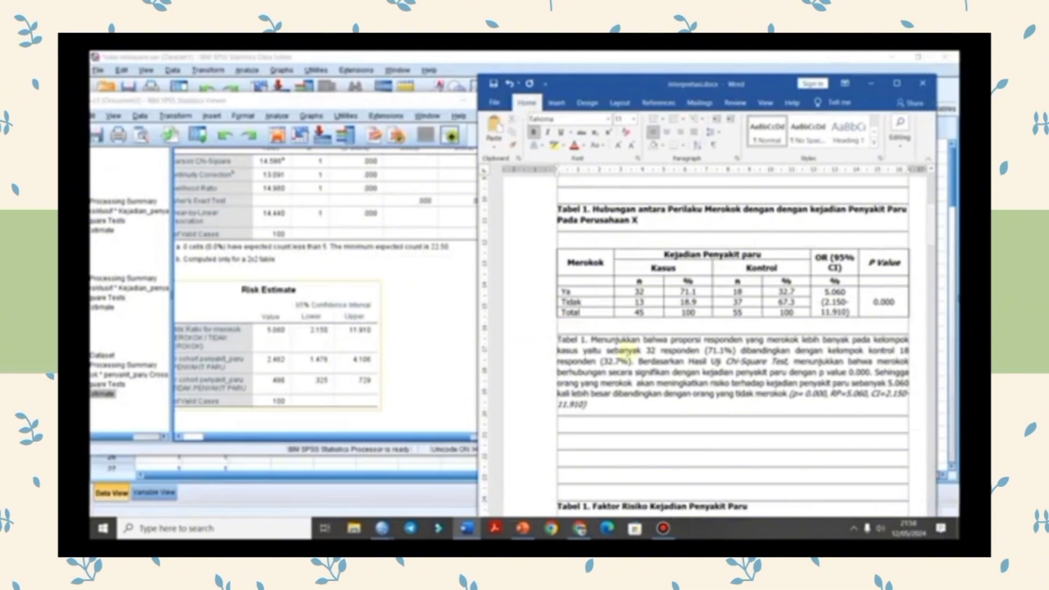
left_click(688, 304)
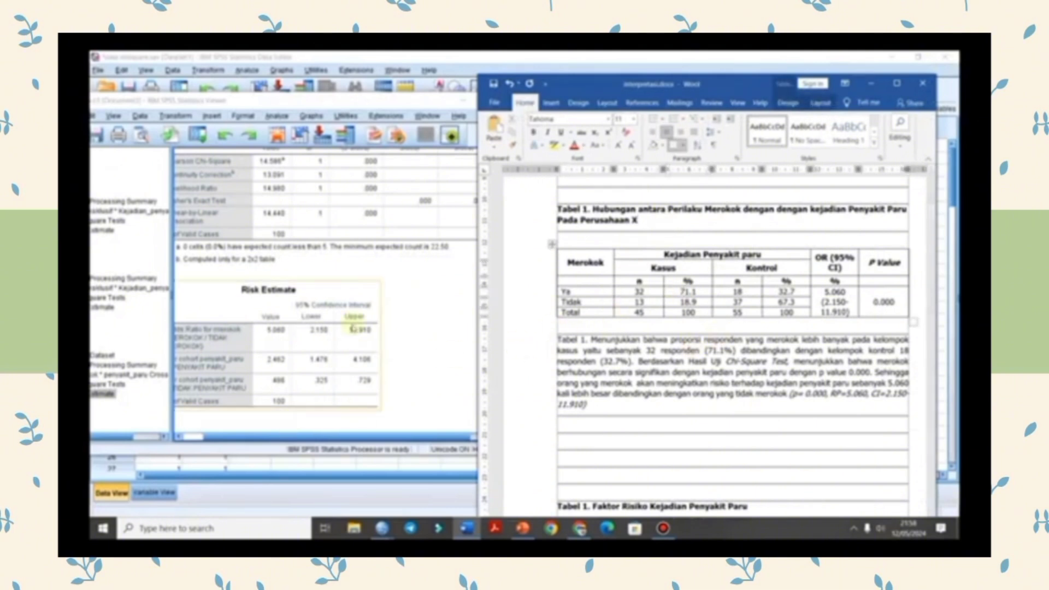
Compare the counts and column percentages in the merokok by penyakit_paru crosstabulation with the smoking table in the document.
scroll(316, 254, "up", 5)
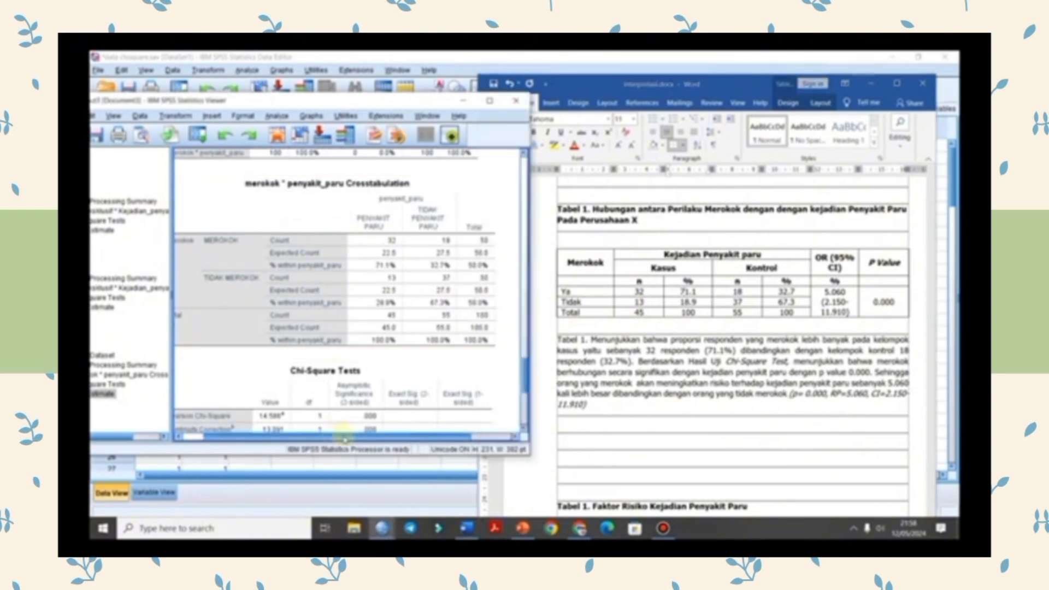
scroll(332, 432, "right", 3)
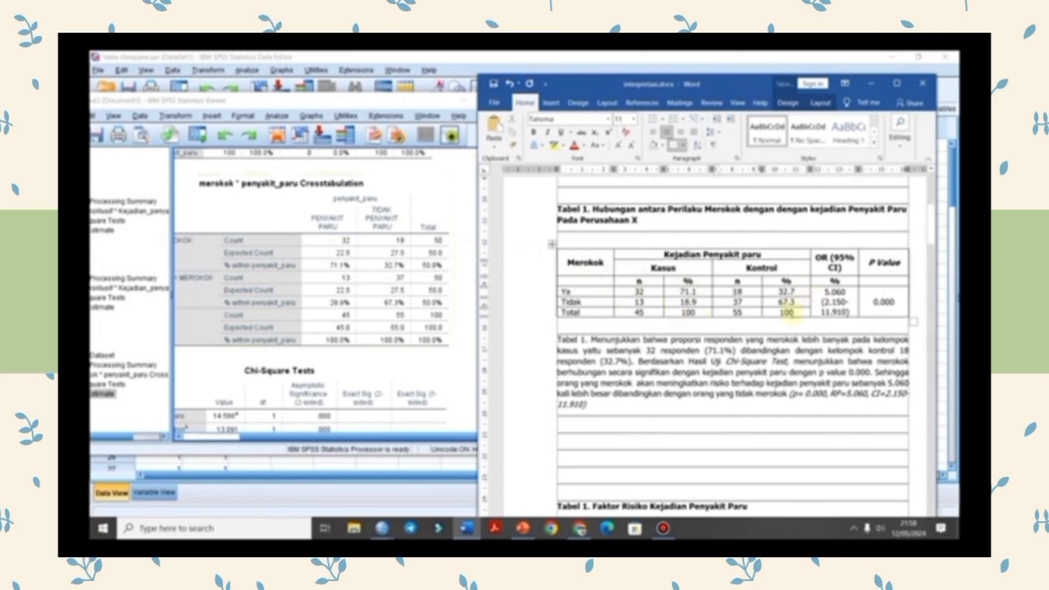
scroll(357, 306, "down", 4)
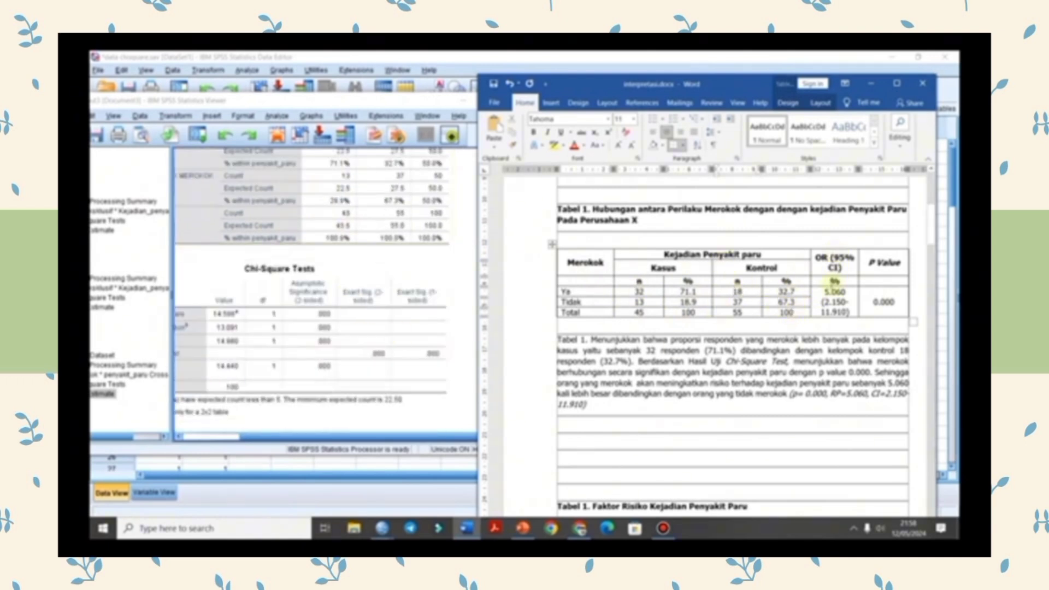
Examine the odds ratio and its 95% confidence interval in Risk Estimate against the document table's OR (95% CI).
scroll(322, 306, "down", 5)
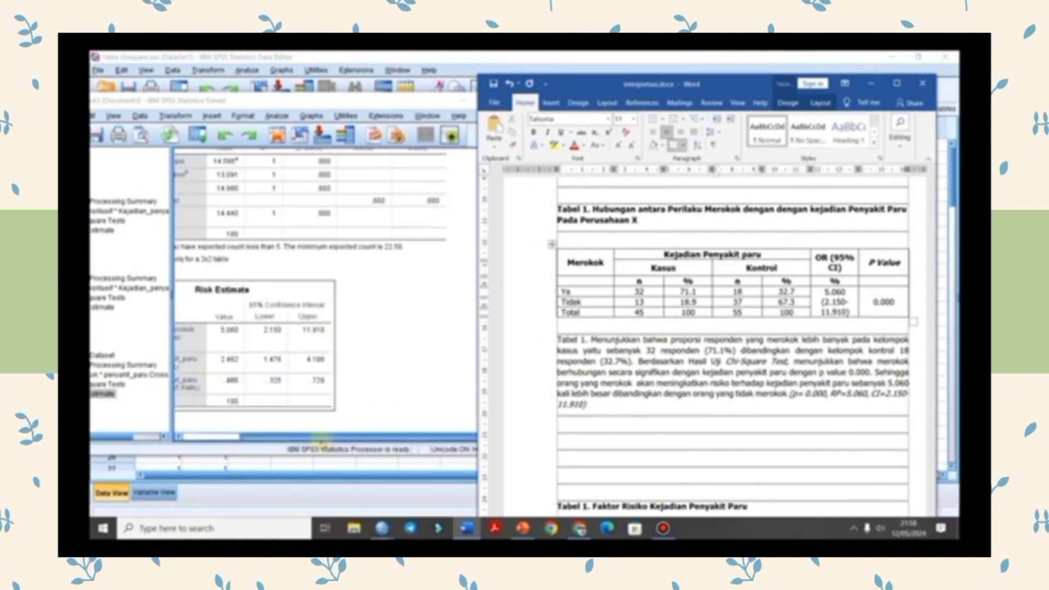
left_click(327, 435)
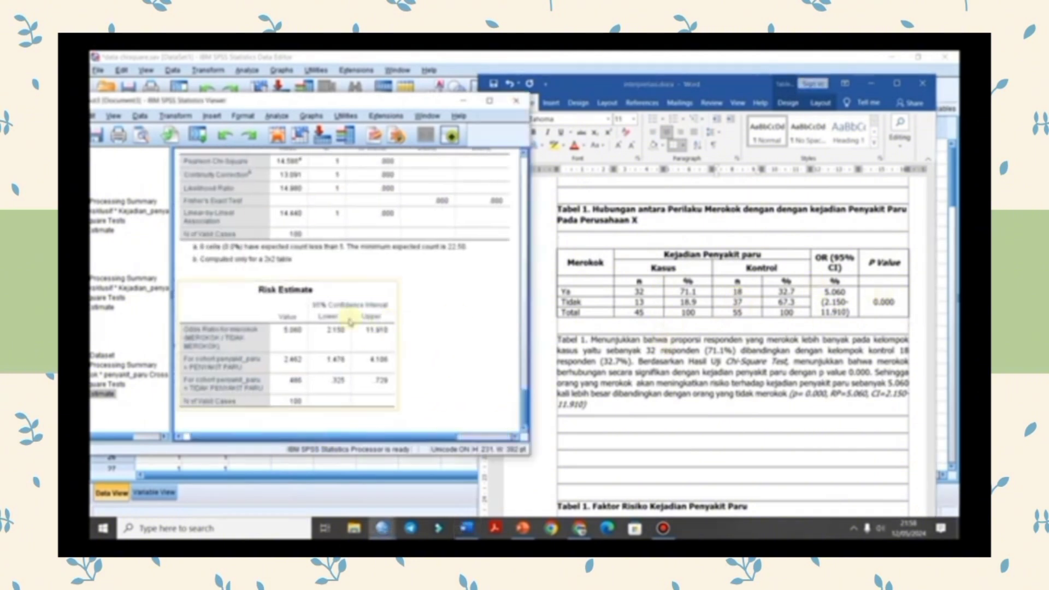
left_click(281, 337)
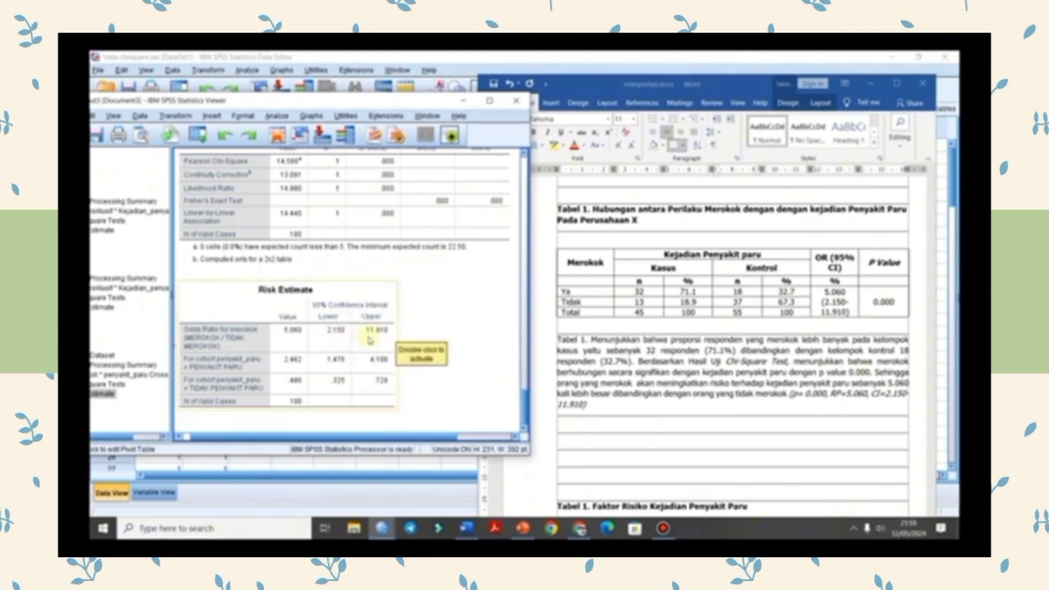
left_click(357, 326)
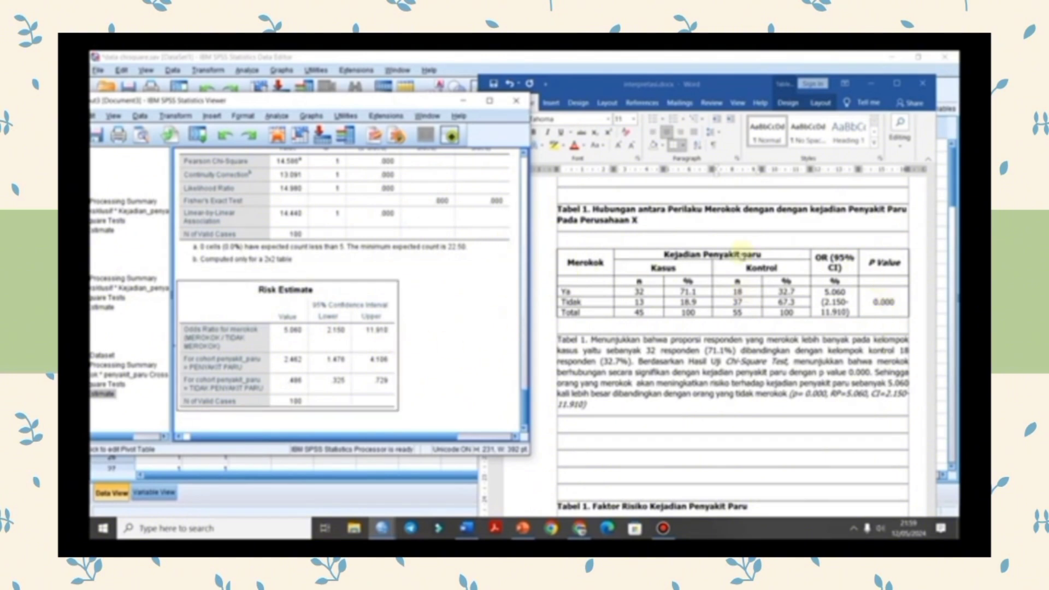
Check the significance in Chi-Square Tests against the document table's P Value and review the table with its interpretation paragraph.
scroll(297, 259, "up", 2)
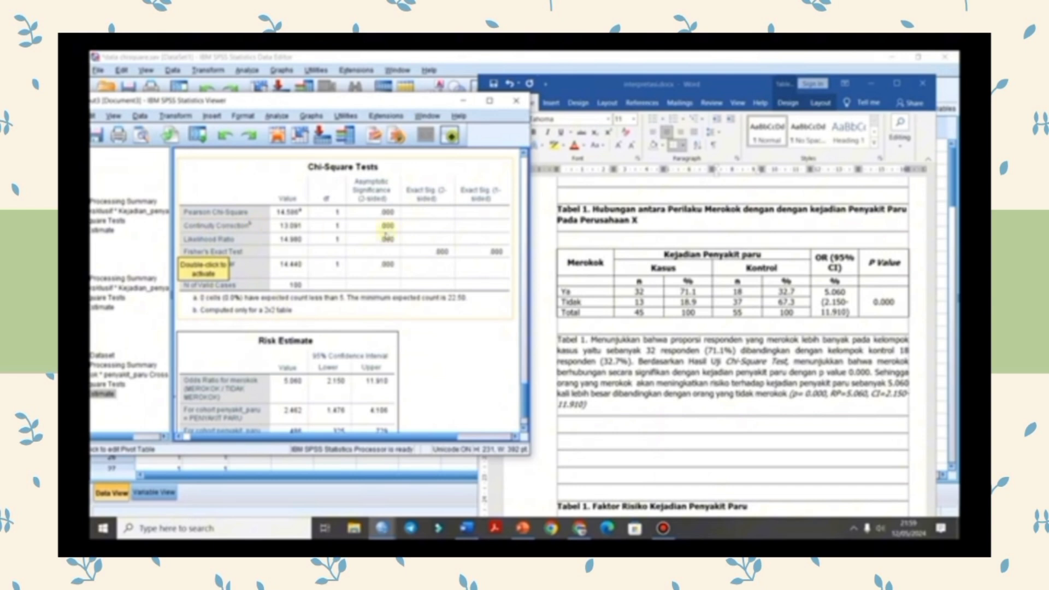
left_click(899, 307)
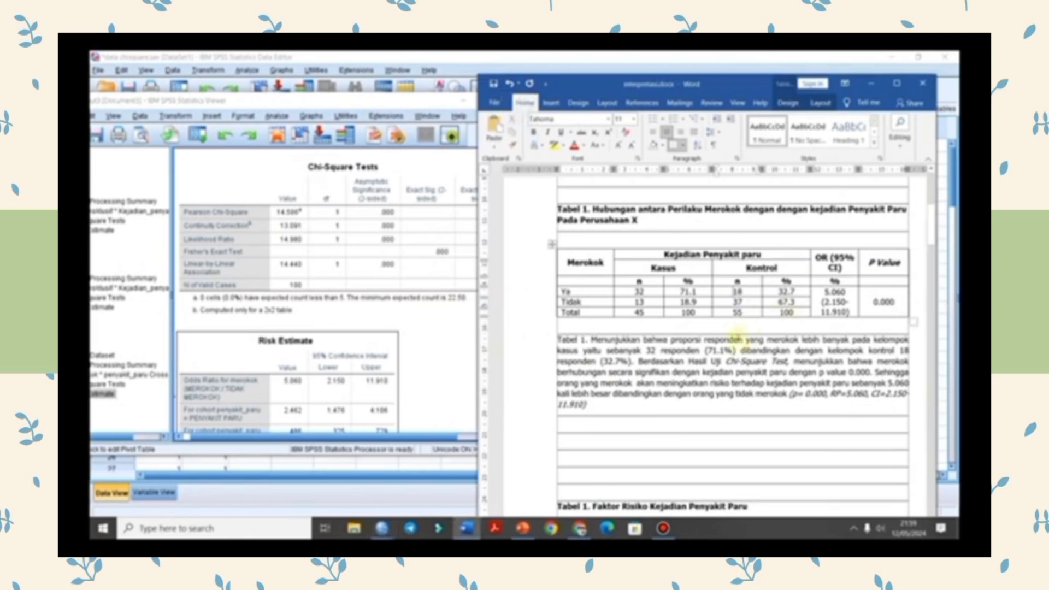
scroll(736, 325, "down", 1)
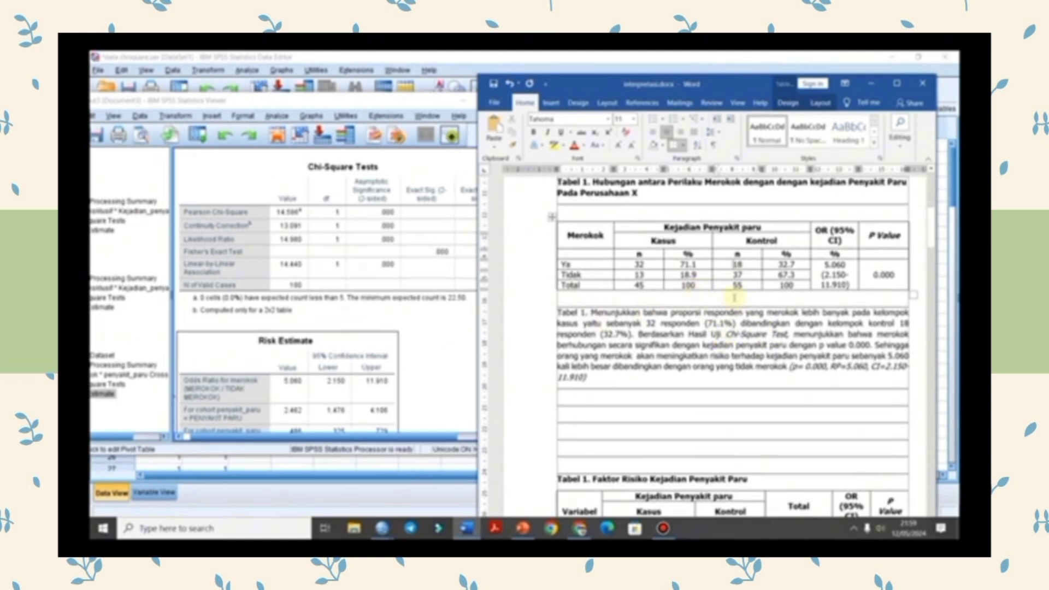
scroll(736, 298, "up", 1)
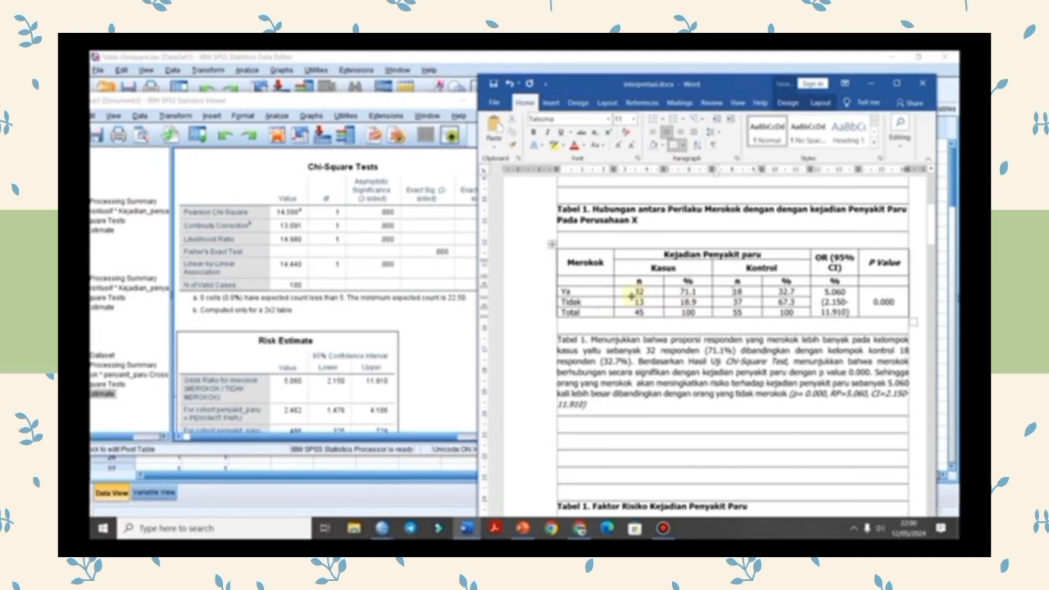
Check the interpretation paragraph's case and control proportions and its Chi-Square Test and p value wording against the smoking table.
left_click_drag(633, 292, 648, 293)
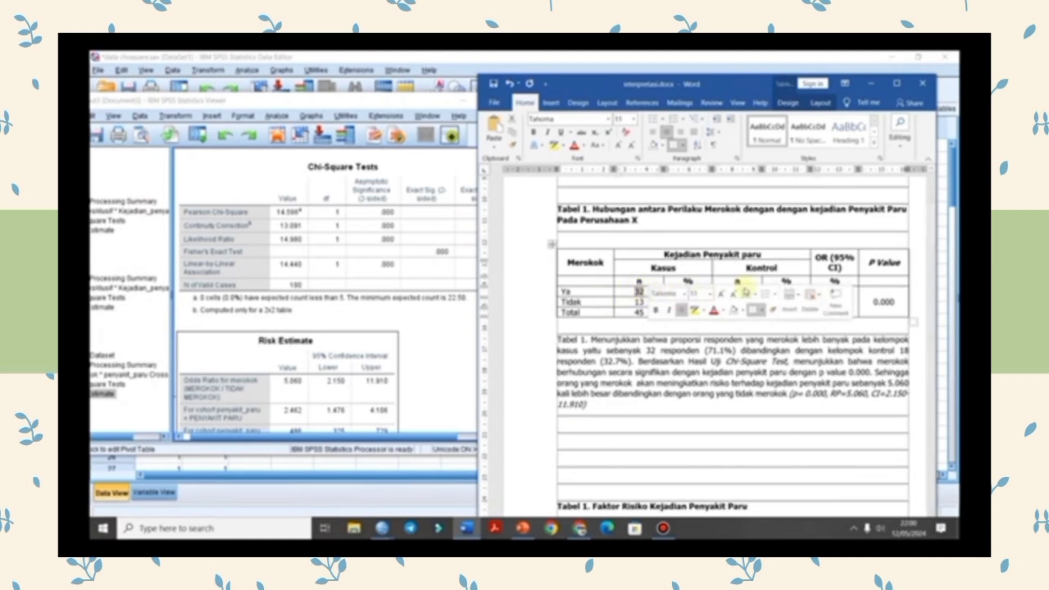
left_click_drag(734, 292, 746, 292)
left_click(739, 291)
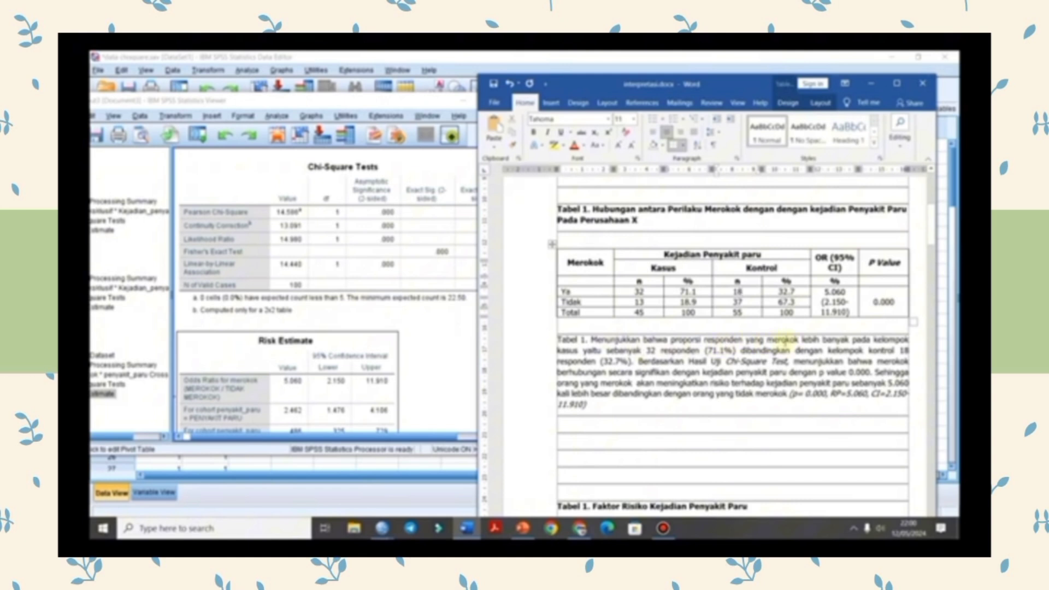
left_click(835, 339)
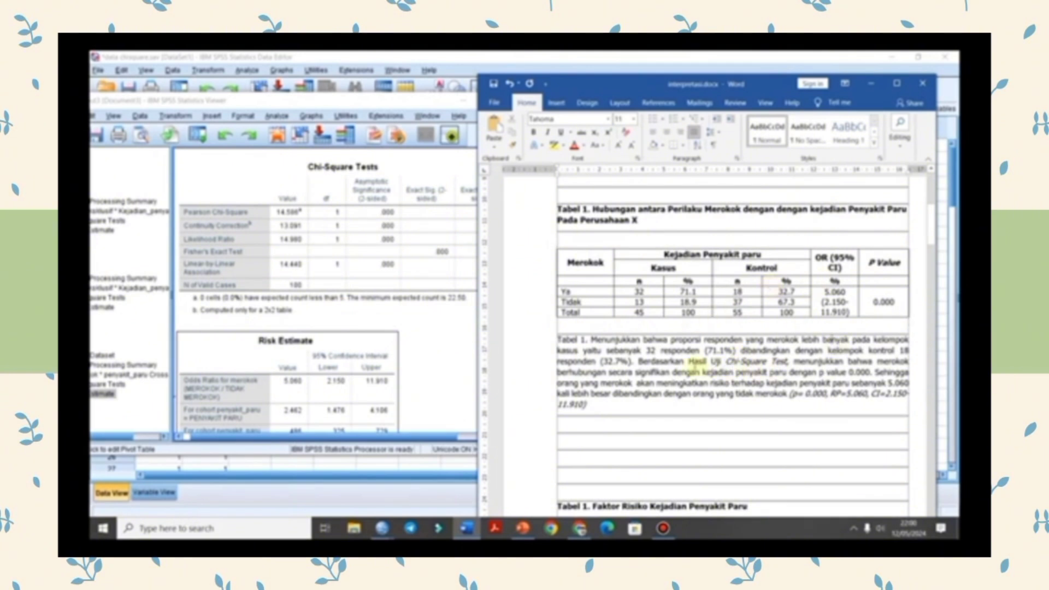
left_click_drag(690, 362, 787, 362)
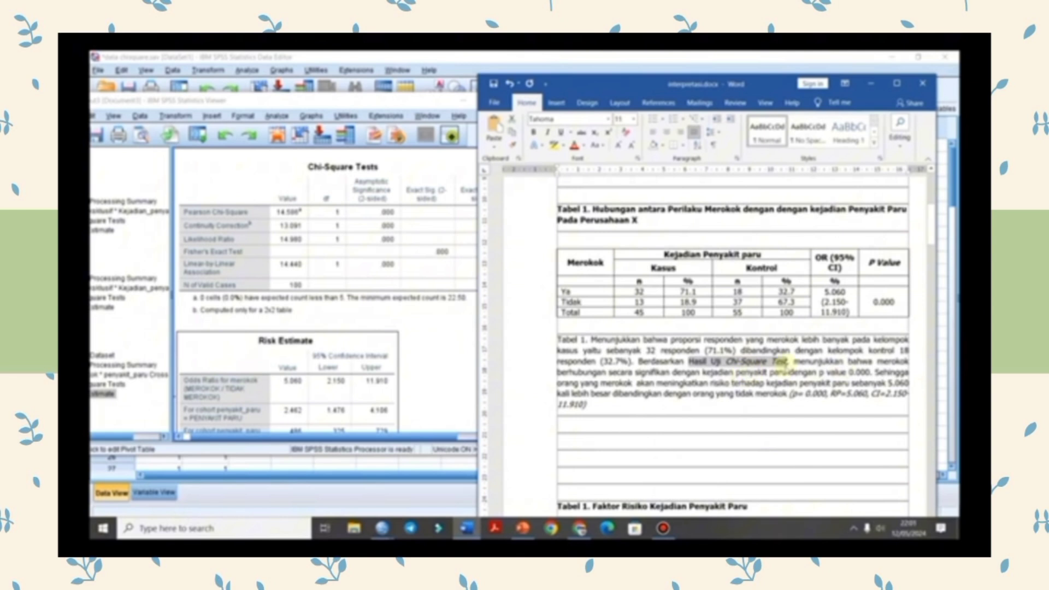
left_click_drag(790, 373, 849, 372)
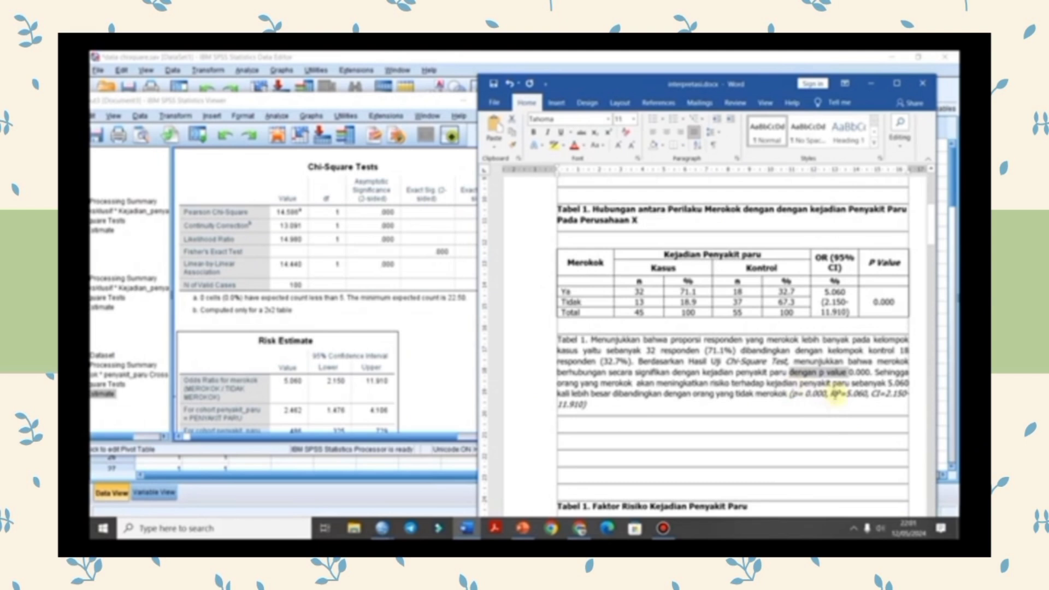
Replace the label RP with OR in the parenthesised statistics at the end of the smoking interpretation paragraph.
left_click(842, 399)
key("BackSpace")
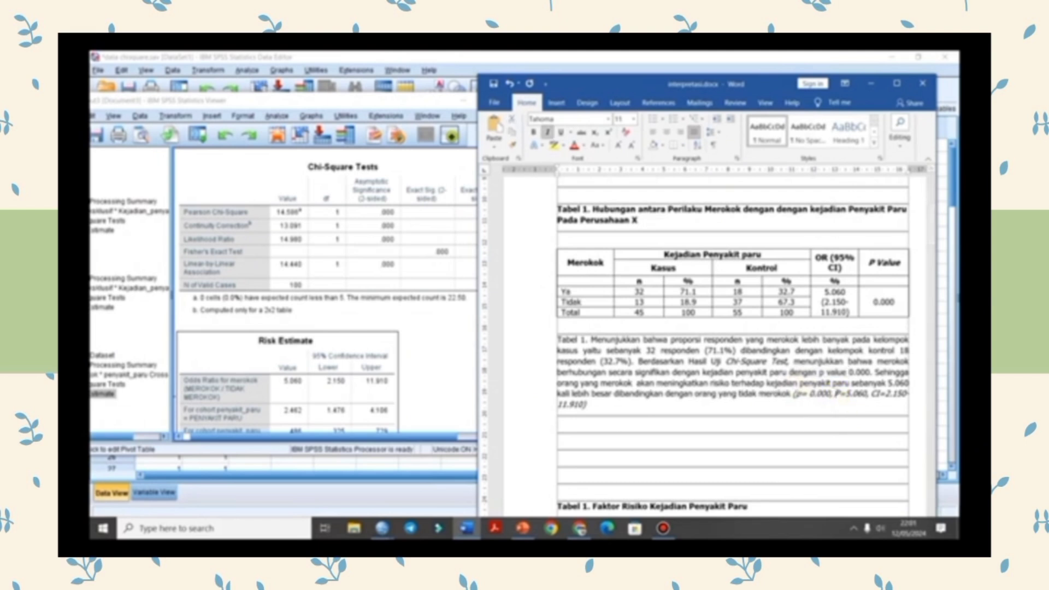
key("BackSpace")
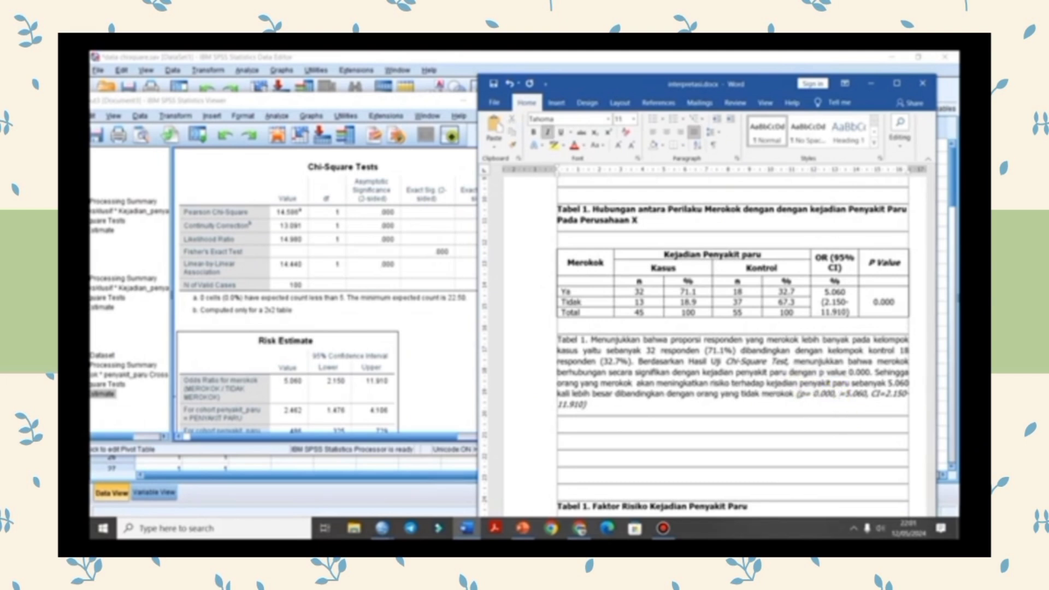
type("OR")
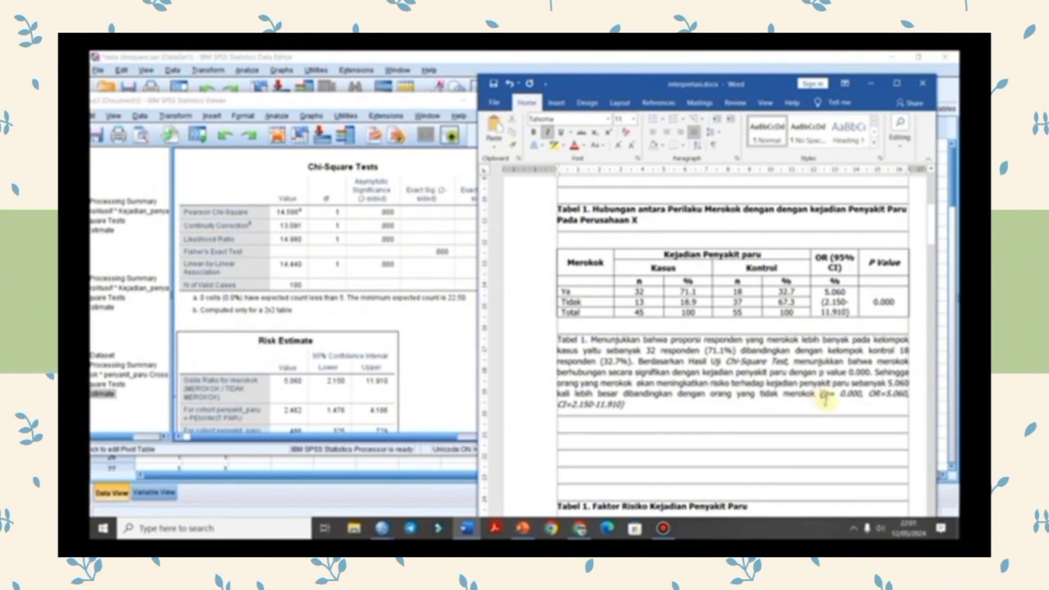
left_click_drag(823, 395, 825, 410)
left_click(859, 413)
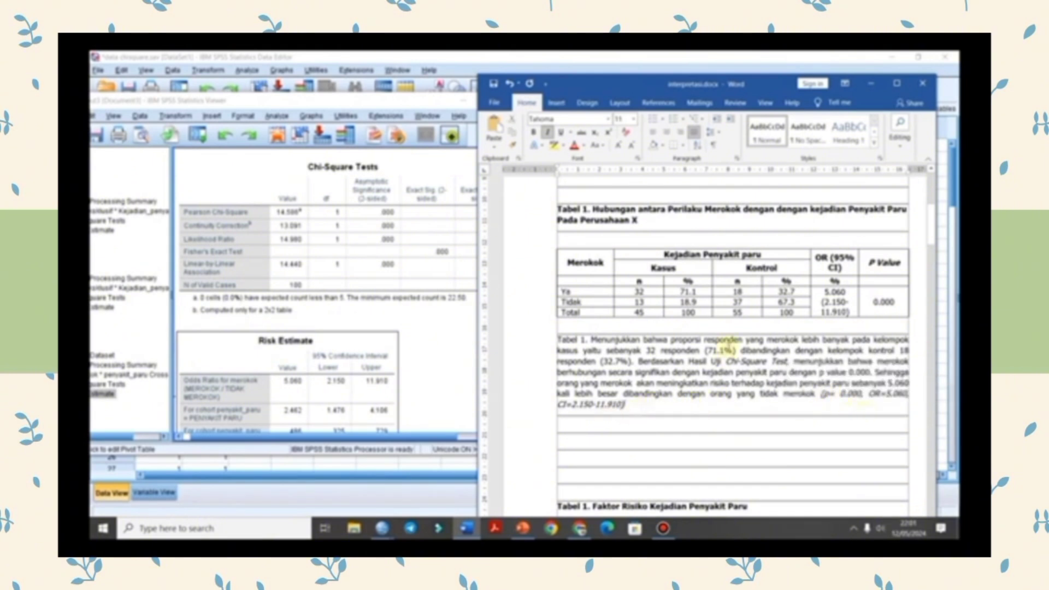
Examine the Merokok and Hipertensi rows in the blank table "Faktor Risiko Kejadian Penyakit Paru", and return to the smoking table.
scroll(715, 382, "up", 1)
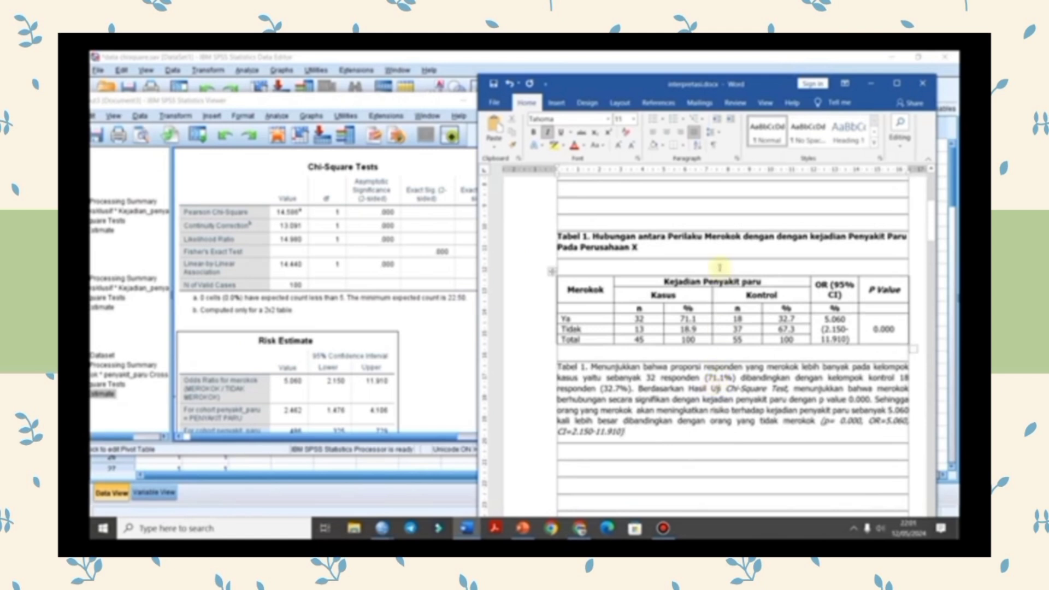
scroll(718, 352, "down", 2)
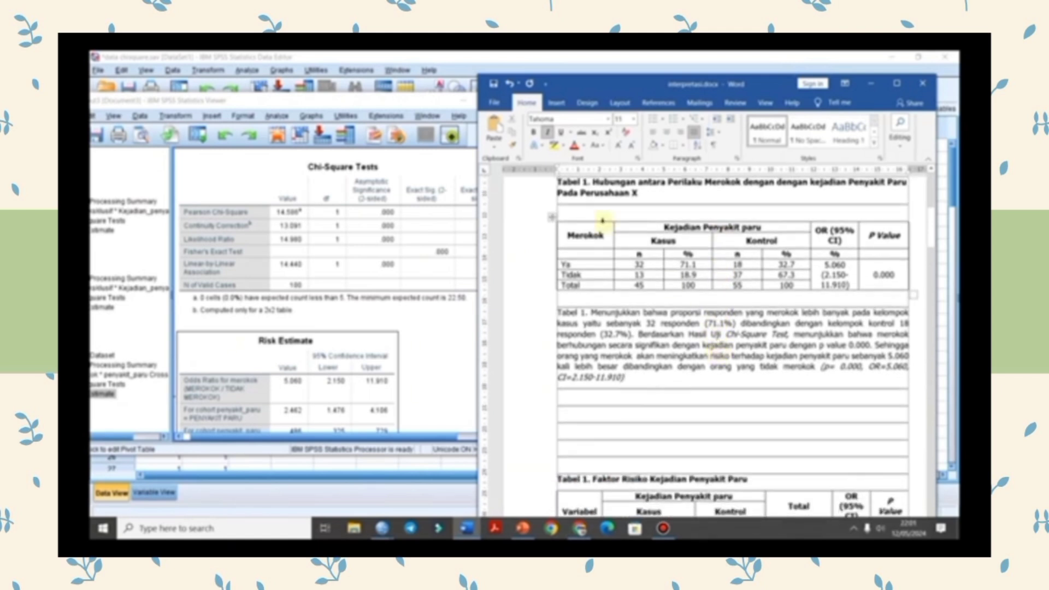
scroll(686, 322, "down", 1)
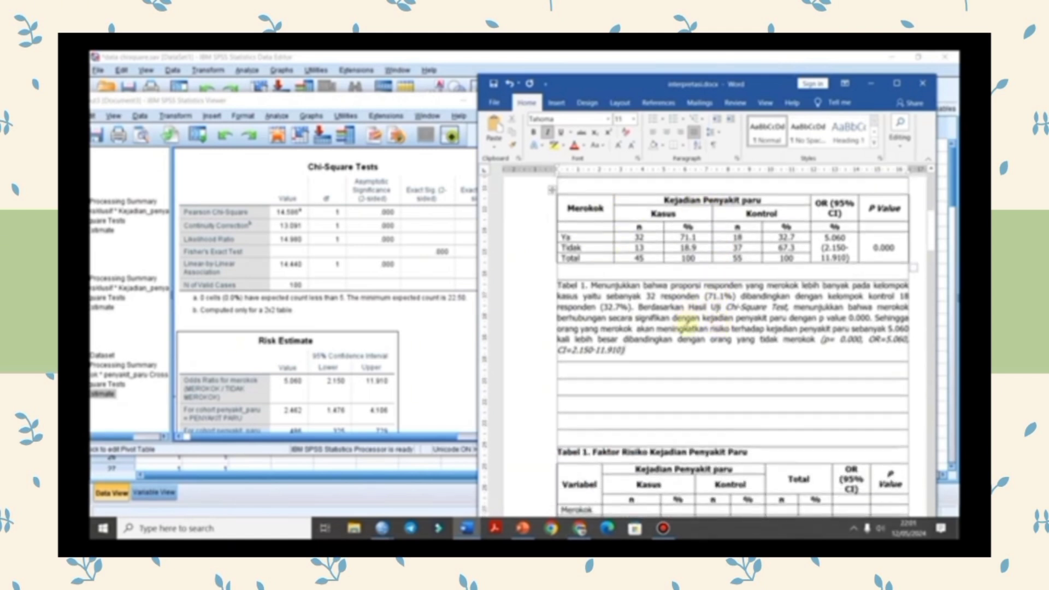
scroll(668, 361, "down", 6)
scroll(669, 361, "down", 3)
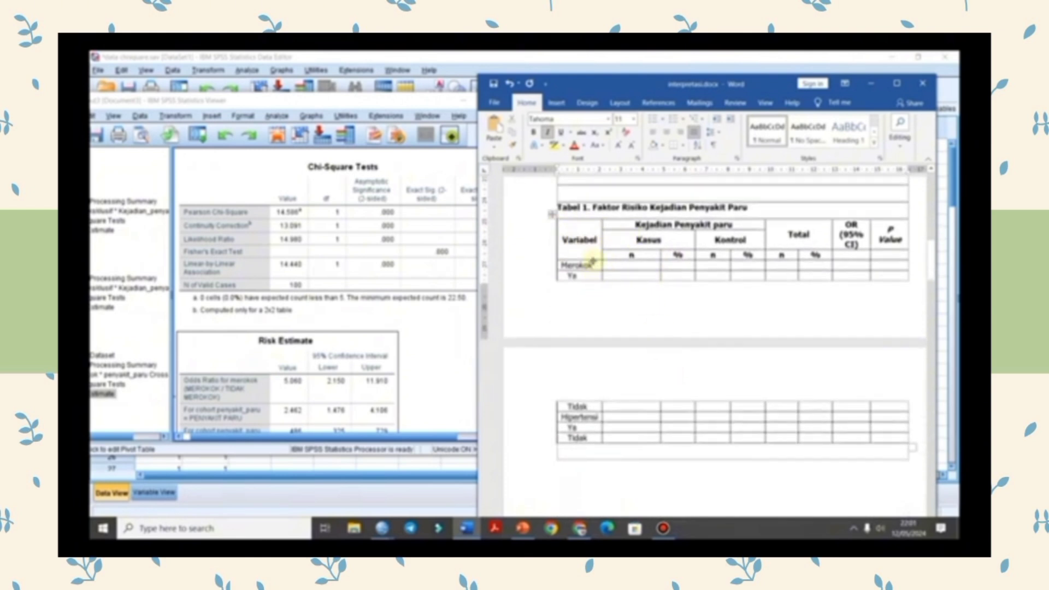
left_click_drag(596, 265, 563, 265)
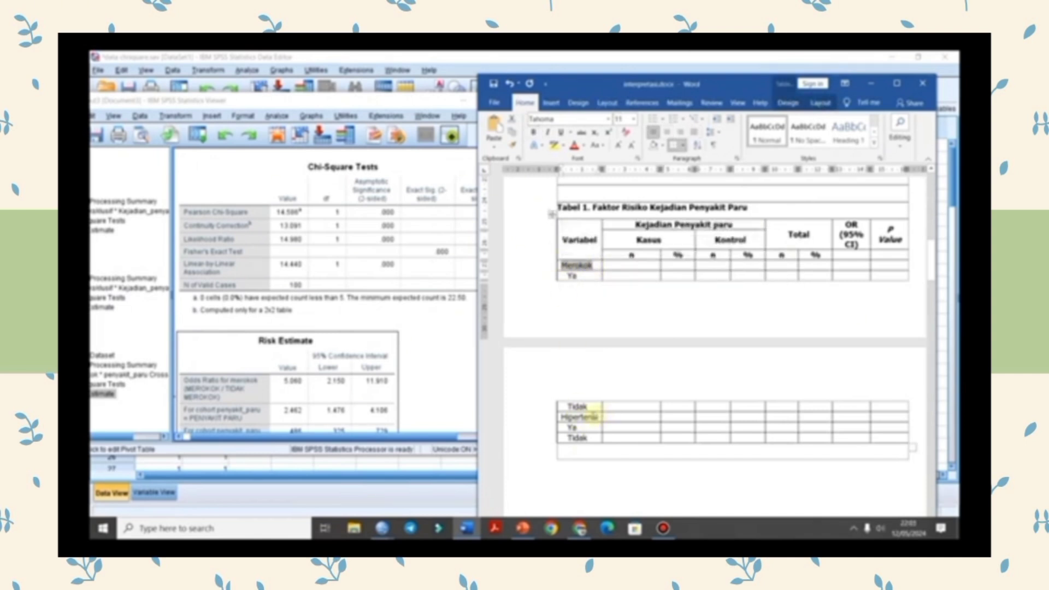
left_click_drag(593, 418, 563, 417)
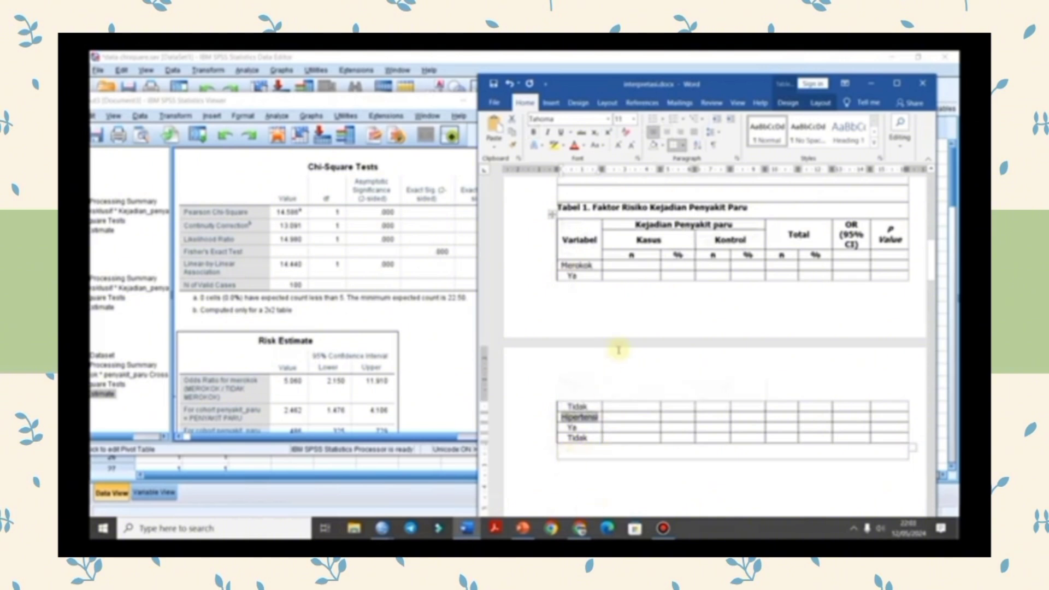
scroll(646, 354, "up", 1)
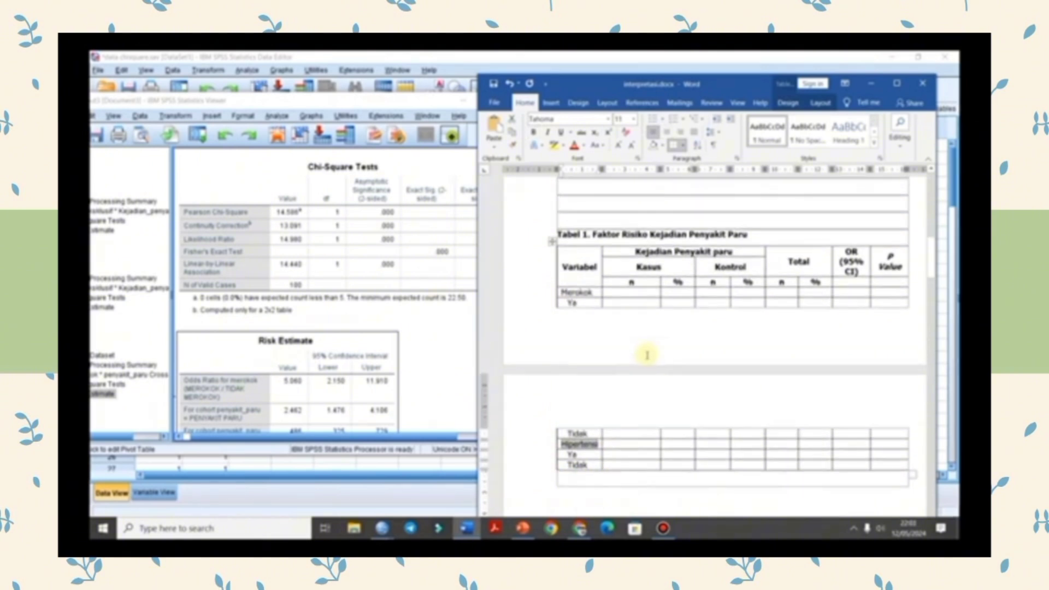
scroll(649, 355, "up", 5)
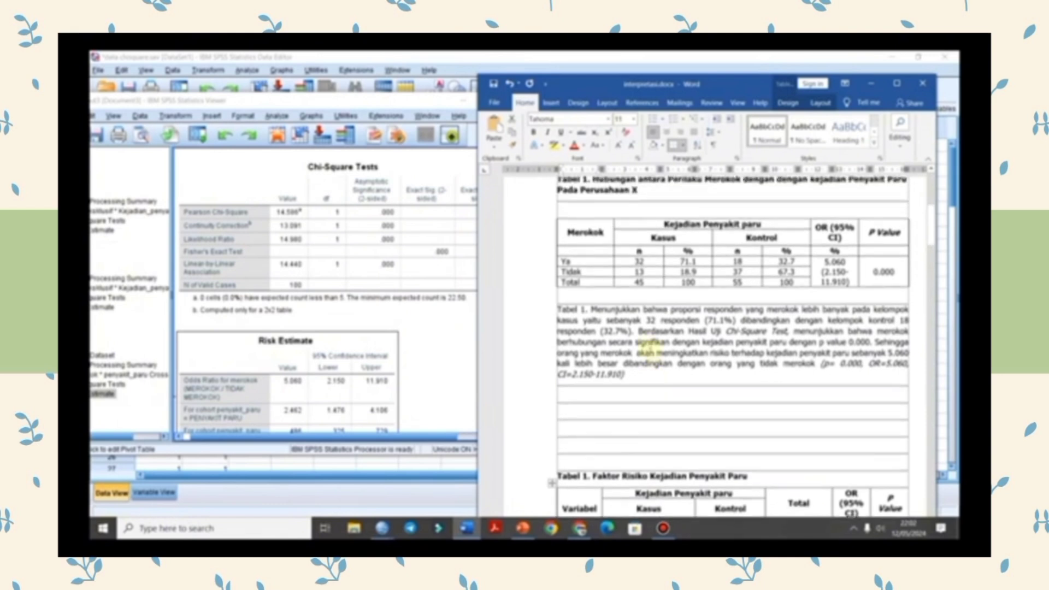